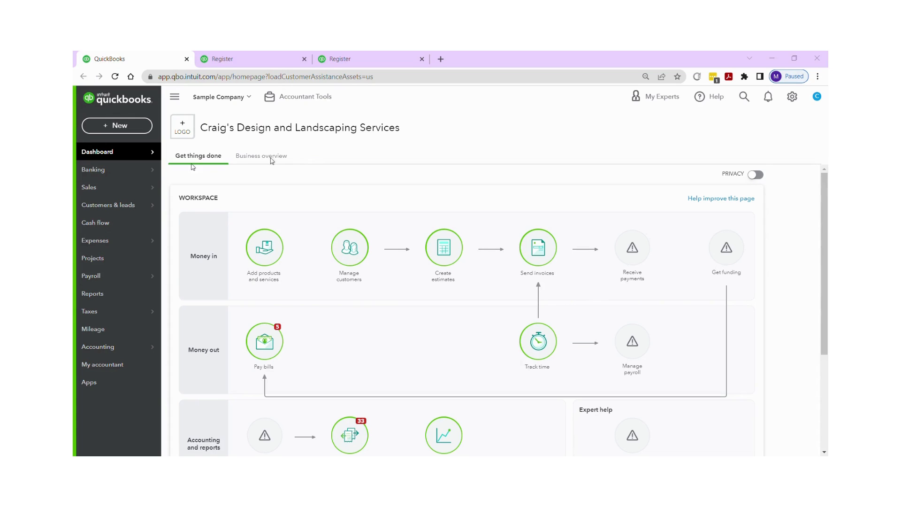
Step: Open the Checking account's bank register from Banking and start a reconciliation
mouse_move(95, 172)
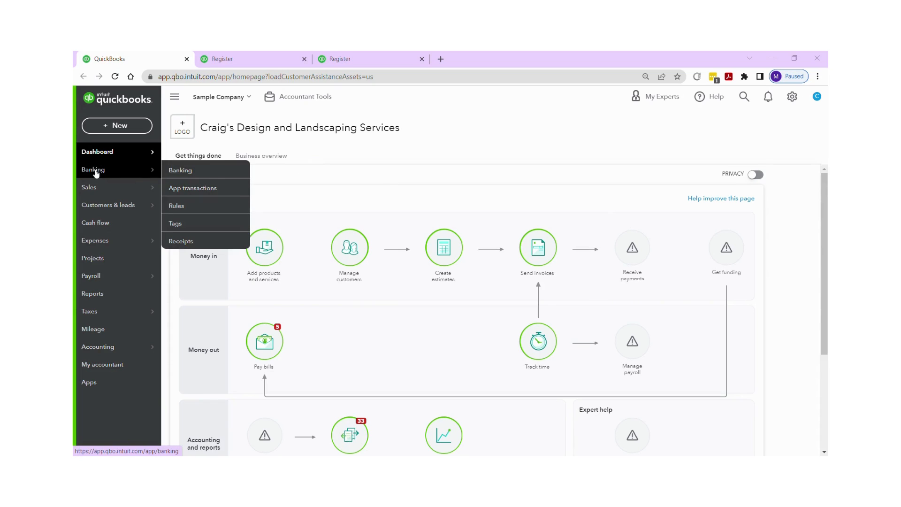
click(177, 172)
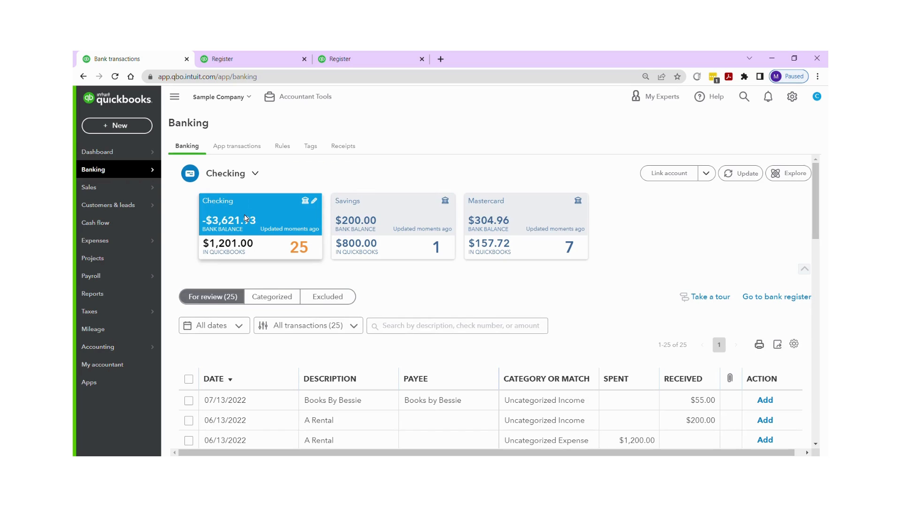
click(778, 298)
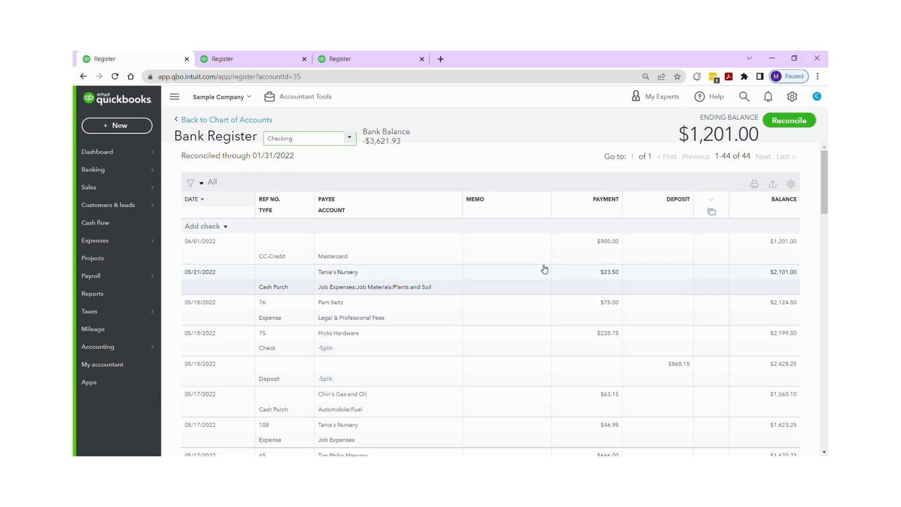
click(788, 122)
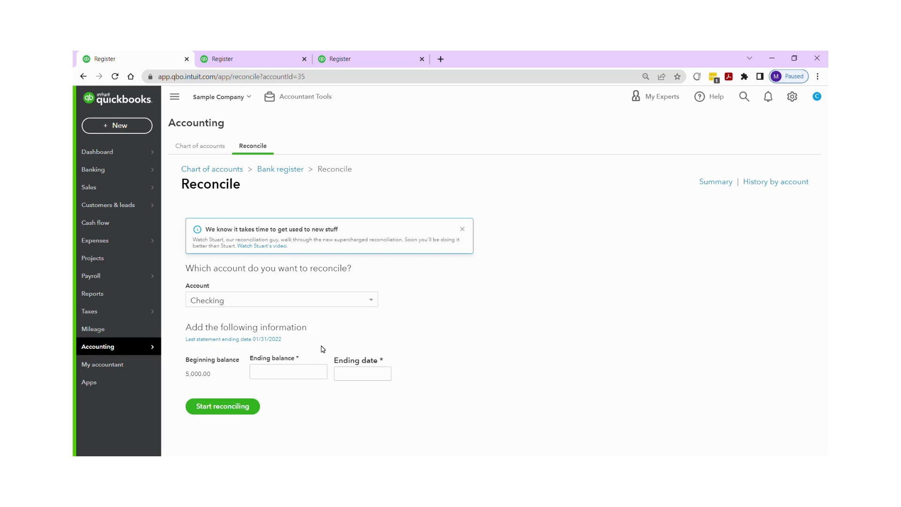
Step: Enter 4875.00 as the statement ending balance
click(291, 354)
text(4875.00)
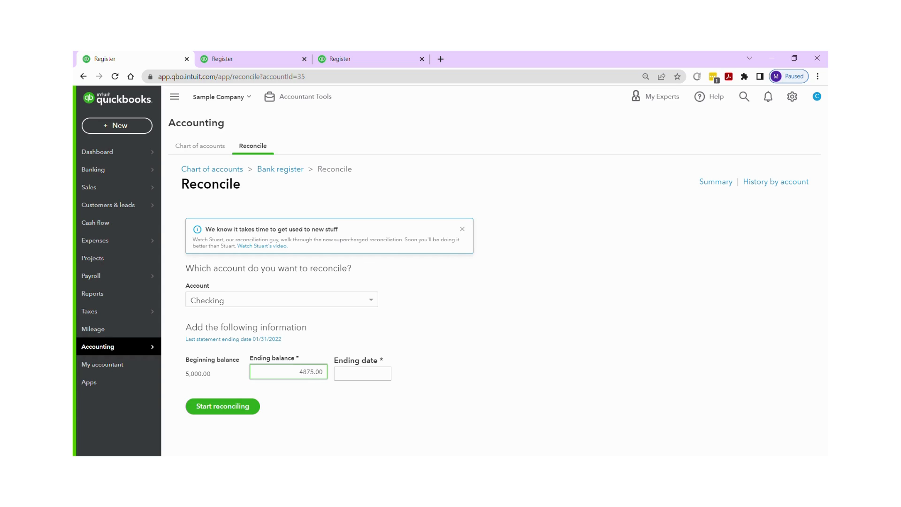
Step: Set the ending date to 02/28/2022 and start reconciling
click(384, 379)
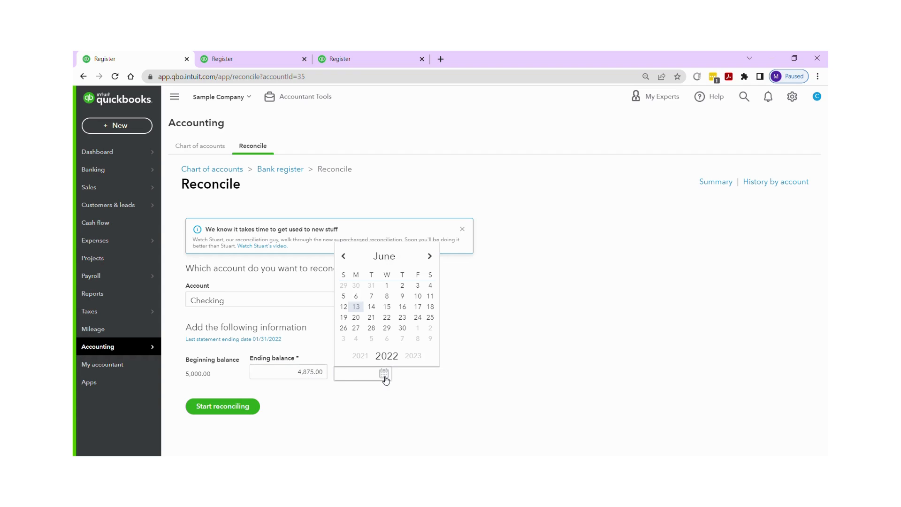
click(344, 257)
click(344, 258)
click(344, 257)
click(345, 259)
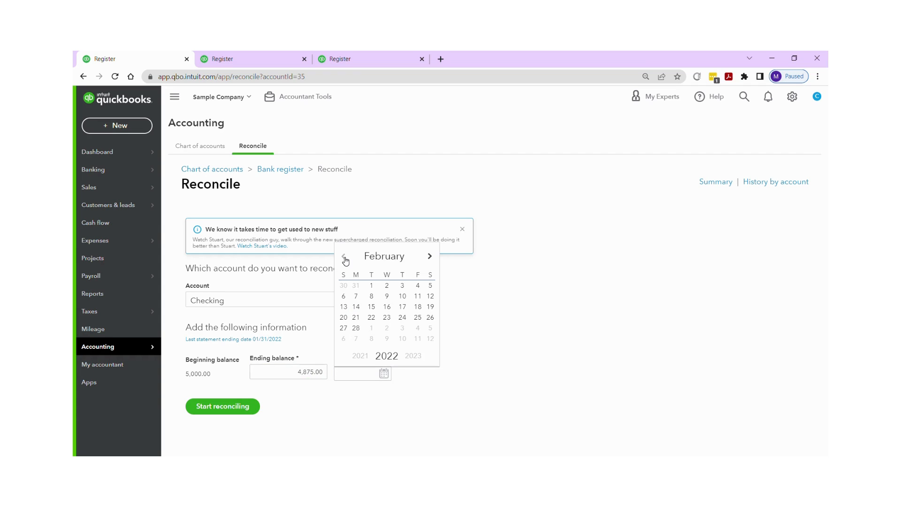
click(356, 327)
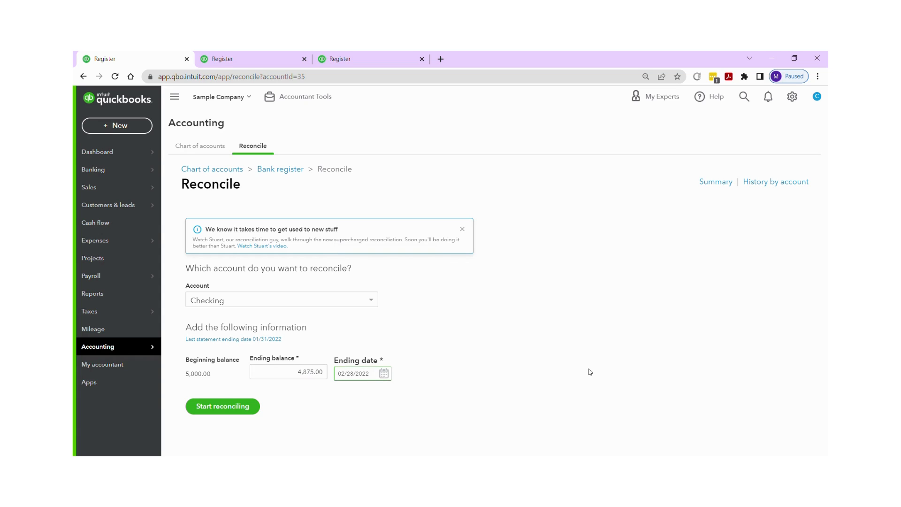
click(226, 410)
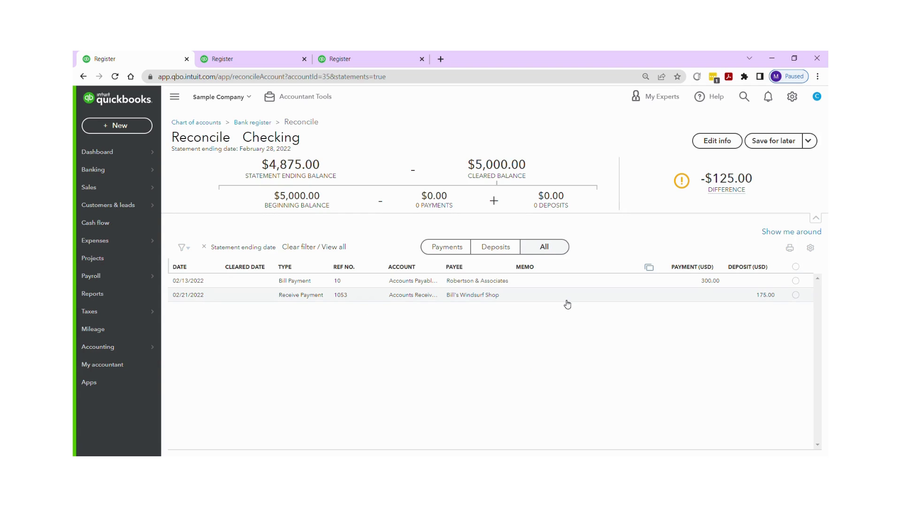
Step: Mark the 300.00 Robertson & Associates bill payment and the 175.00 Bill's Windsurf Shop deposit as cleared
mouse_move(721, 196)
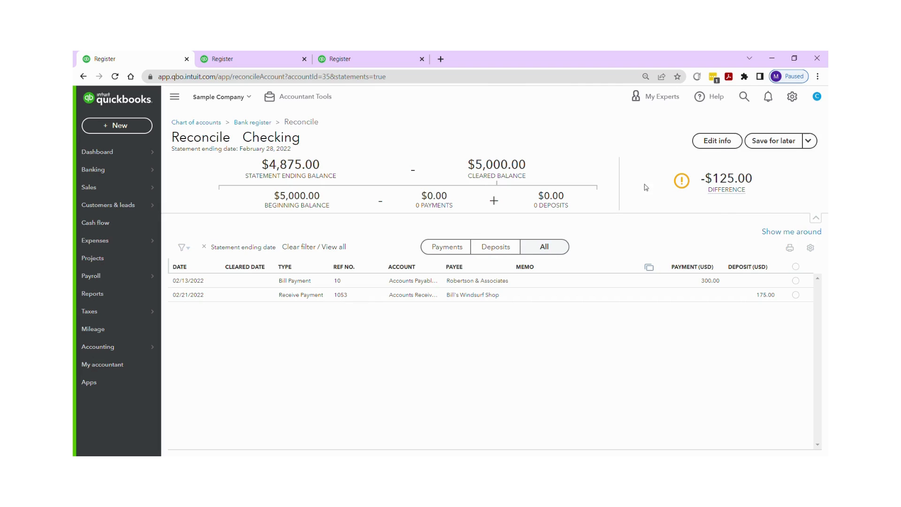
mouse_move(683, 183)
click(449, 247)
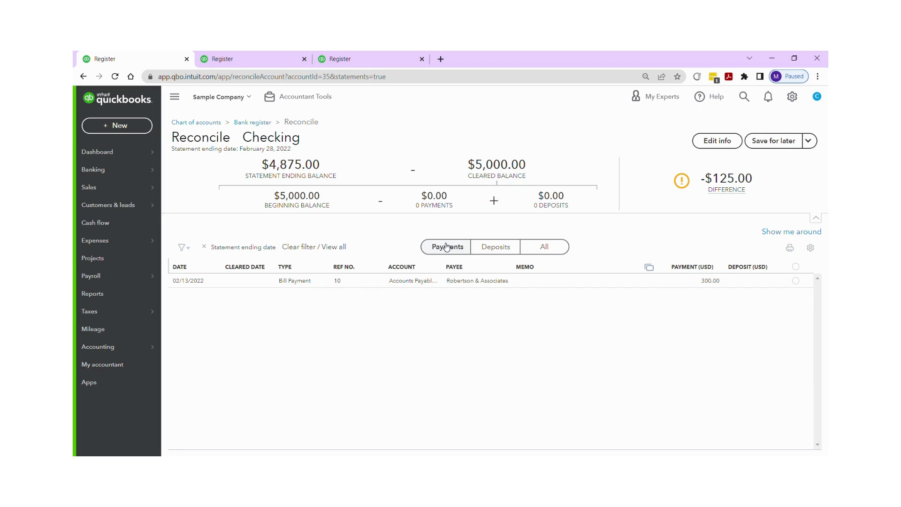
click(501, 248)
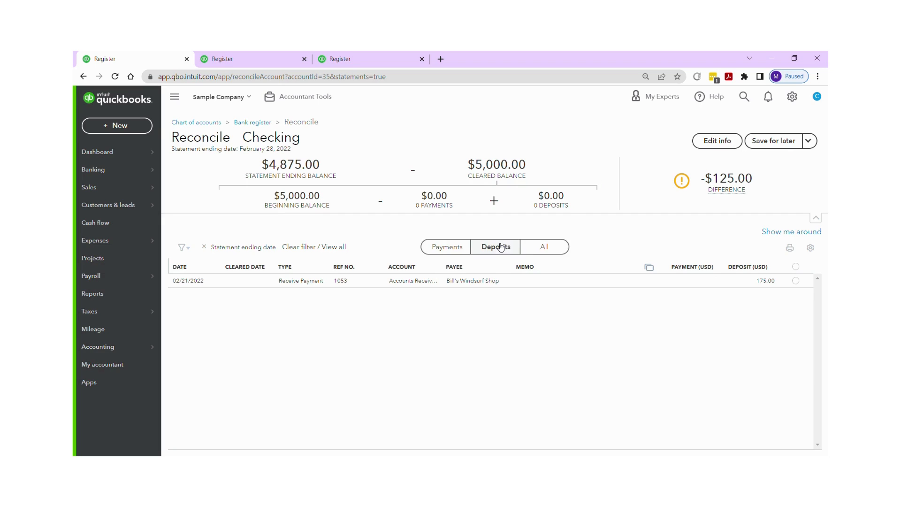
click(457, 248)
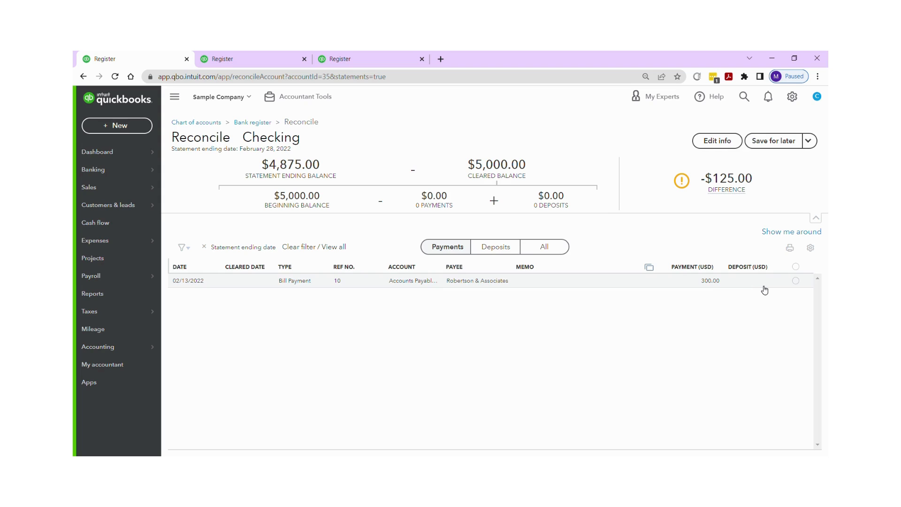
click(796, 280)
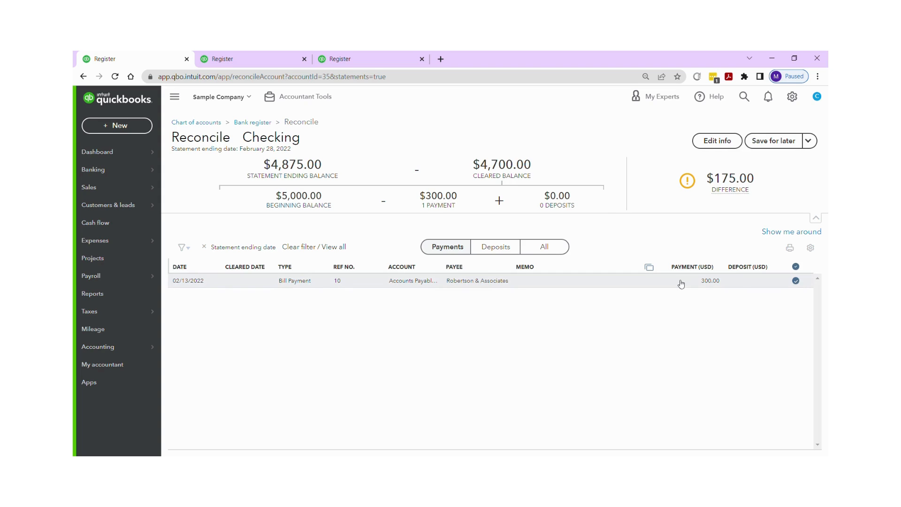
click(509, 247)
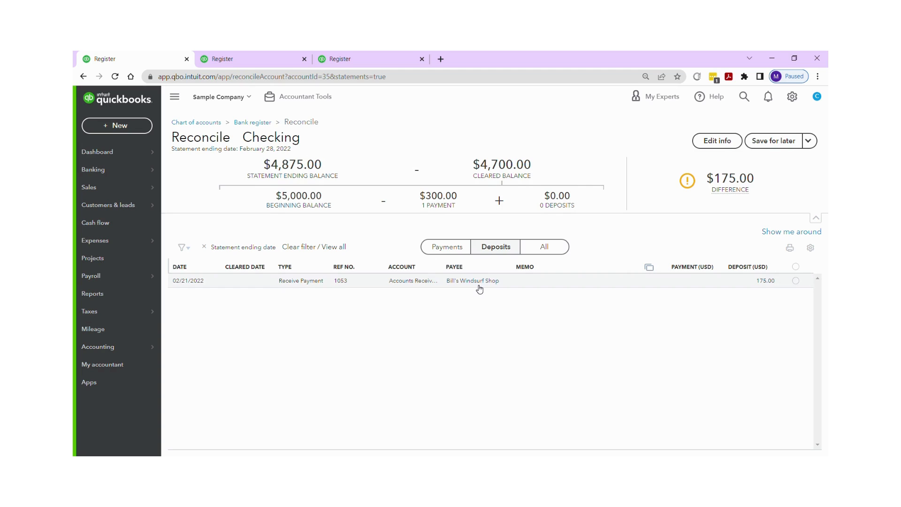
click(796, 280)
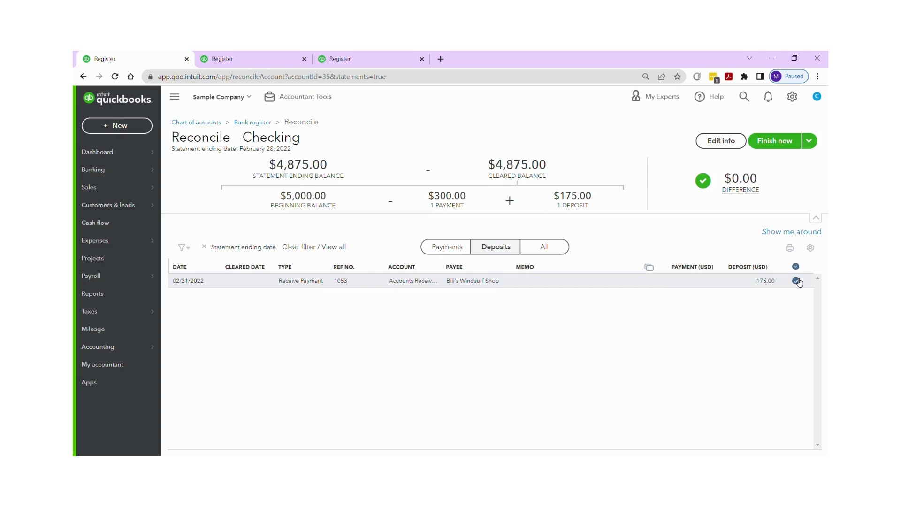
Step: Show all transactions, finish the reconciliation now and close the confirmation
click(546, 249)
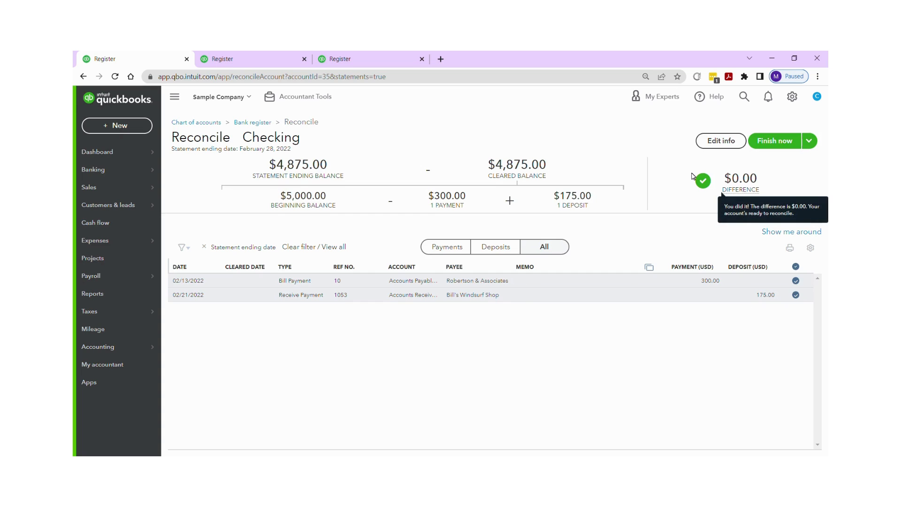
click(776, 141)
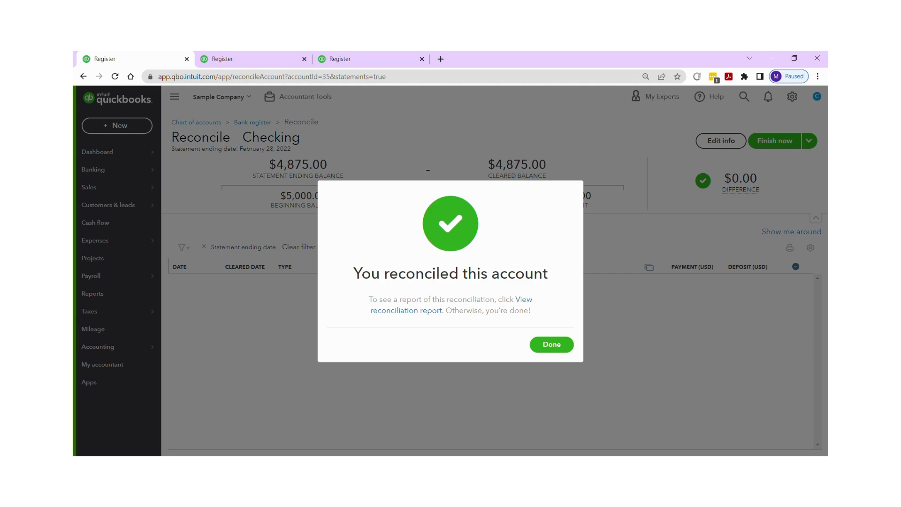
click(553, 345)
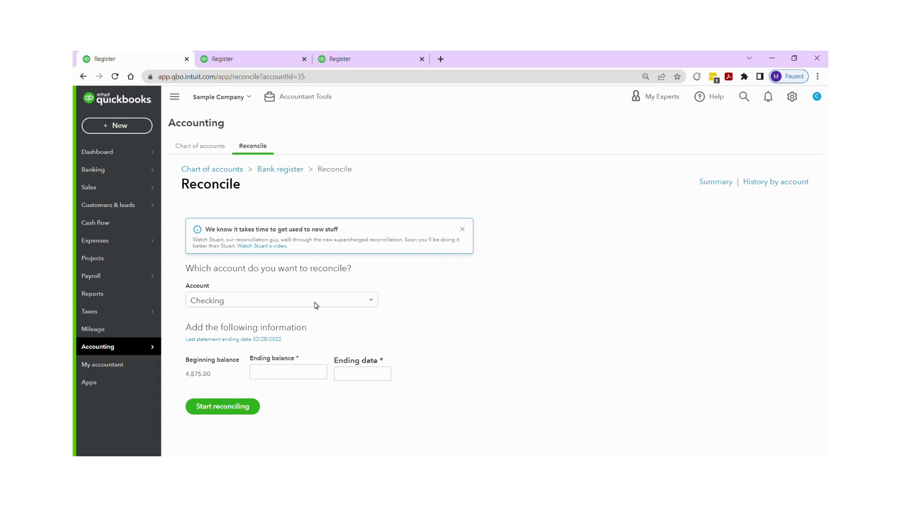
Step: Enter 4570.45 as the ending balance for the next reconciliation of Checking
click(286, 367)
text(4570.45)
Step: Set the ending date to 03/31/2022 and start reconciling
click(389, 373)
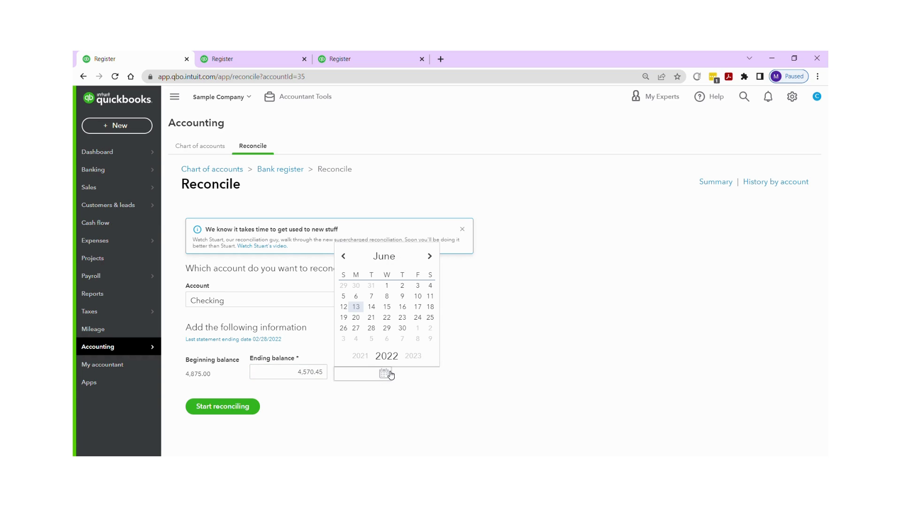
click(344, 256)
click(344, 256)
click(344, 256)
click(402, 327)
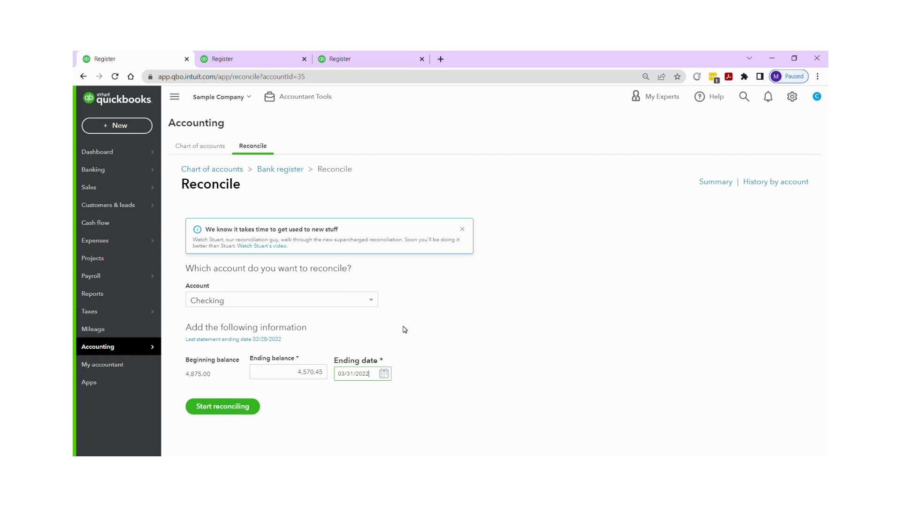
click(239, 408)
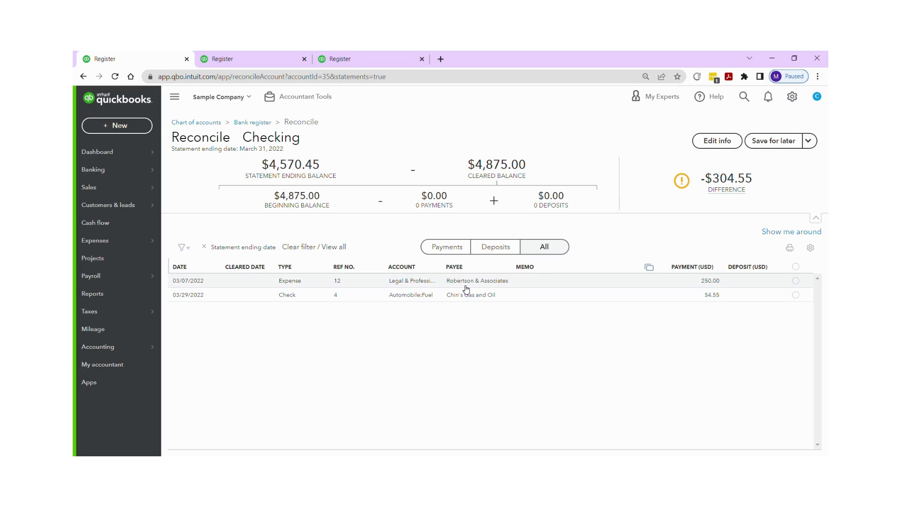
Step: Mark the 250.00 expense and 54.55 check as cleared and save the reconciliation for later
click(795, 280)
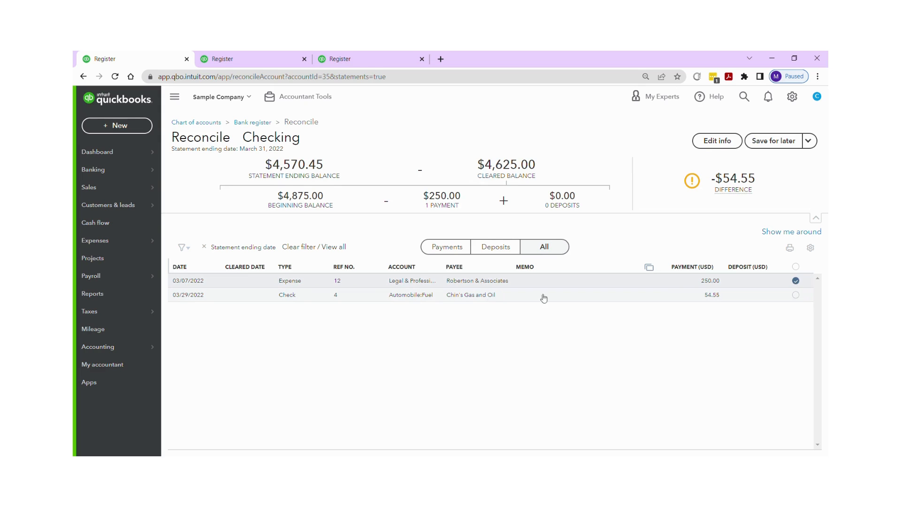
click(796, 296)
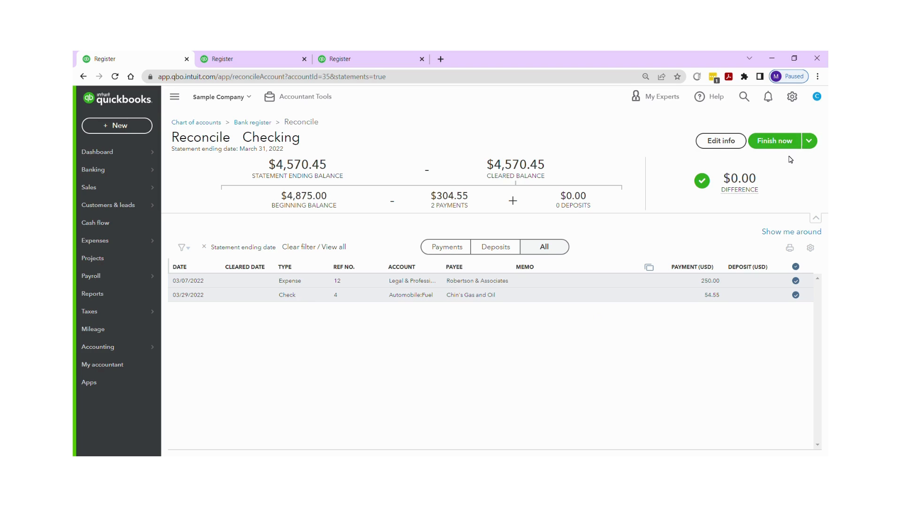
click(809, 143)
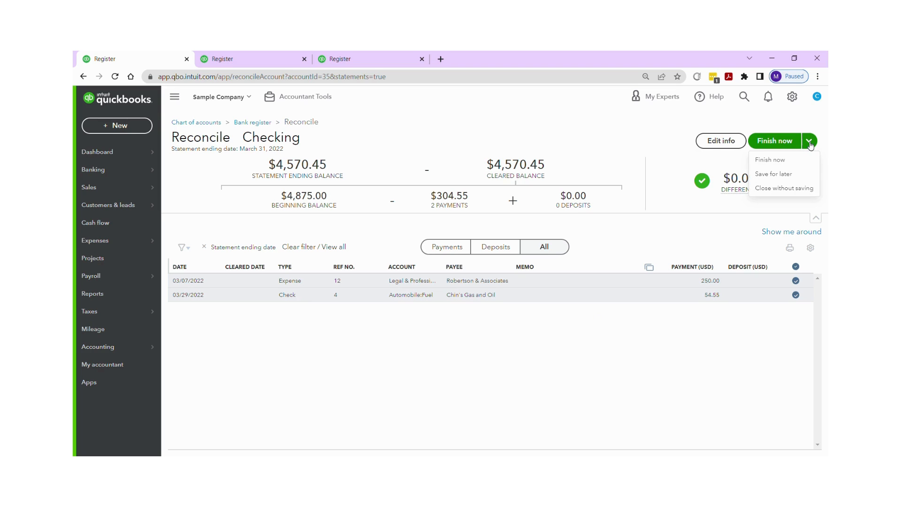
click(779, 177)
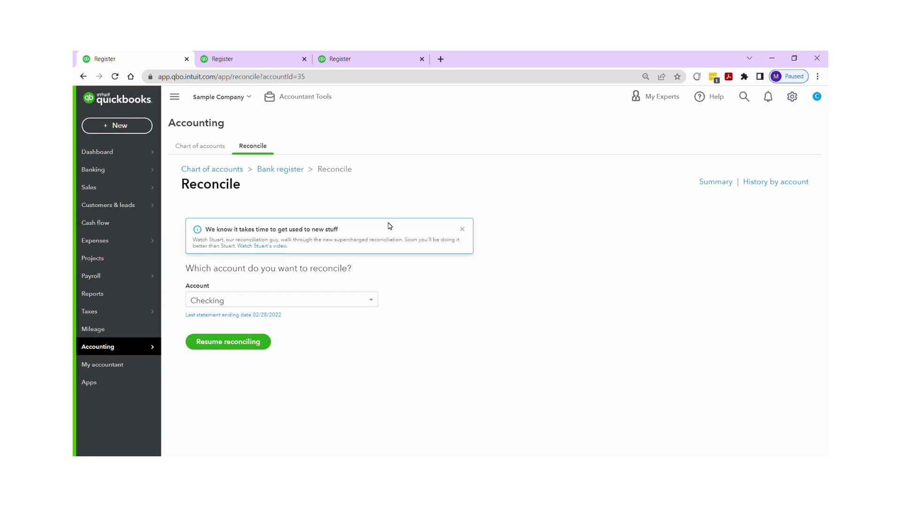
Step: Resume the saved reconciliation, finish it now and close the confirmation
click(214, 339)
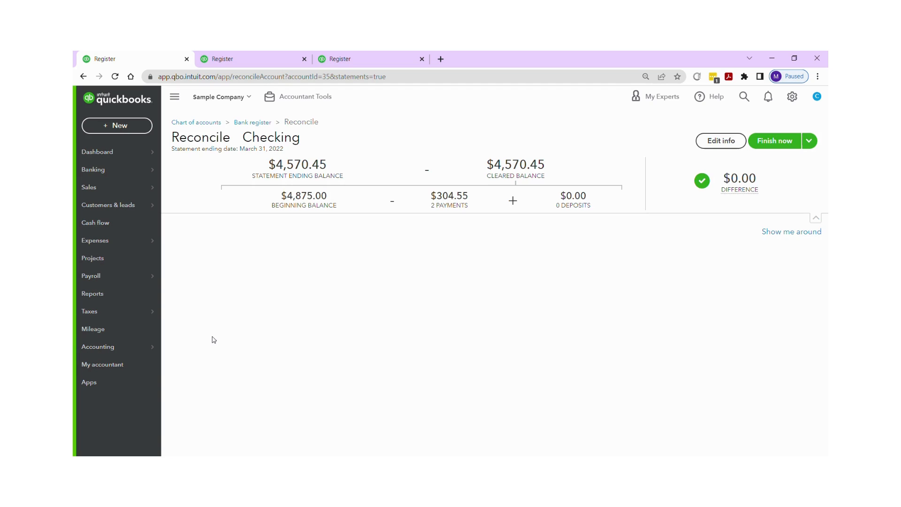
click(775, 141)
click(547, 344)
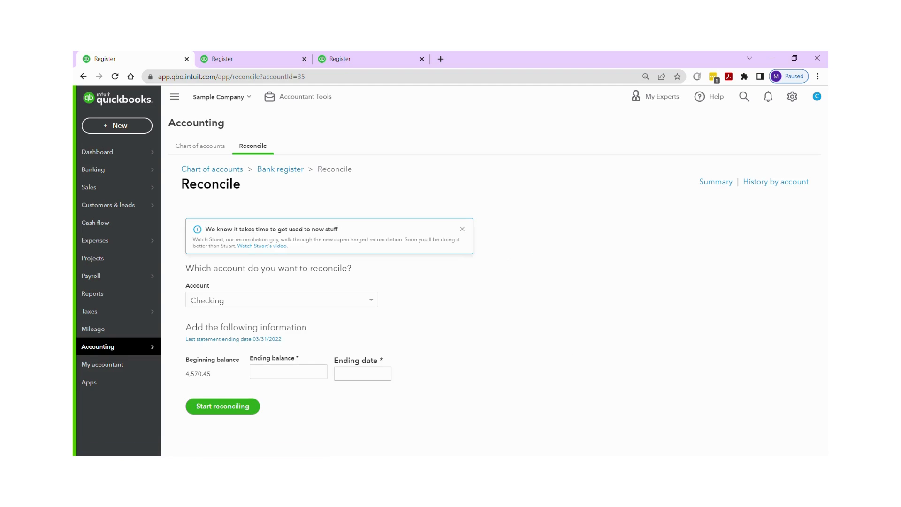
Step: Enter 4321.40 as the ending balance for the next Checking reconciliation
click(291, 366)
text(4321.40)
Step: Set the ending date to 04/30/2022 and start reconciling
click(384, 374)
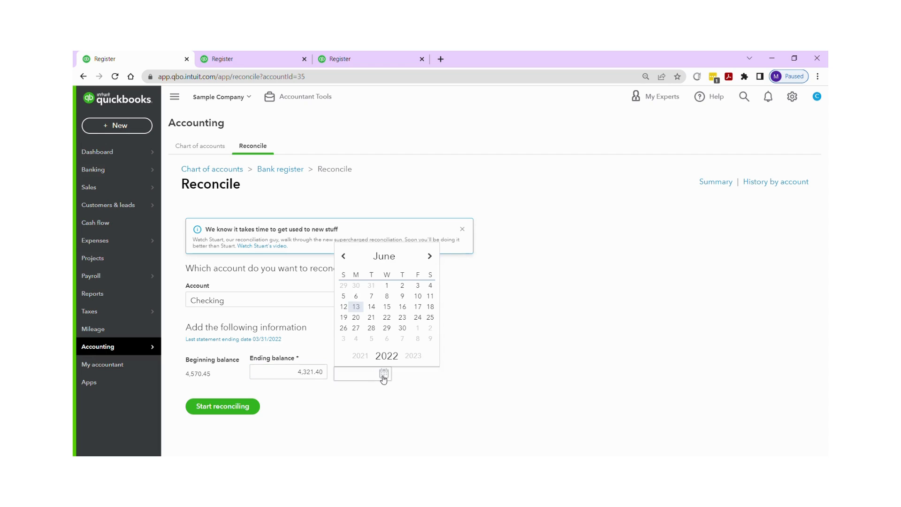
click(343, 259)
click(344, 257)
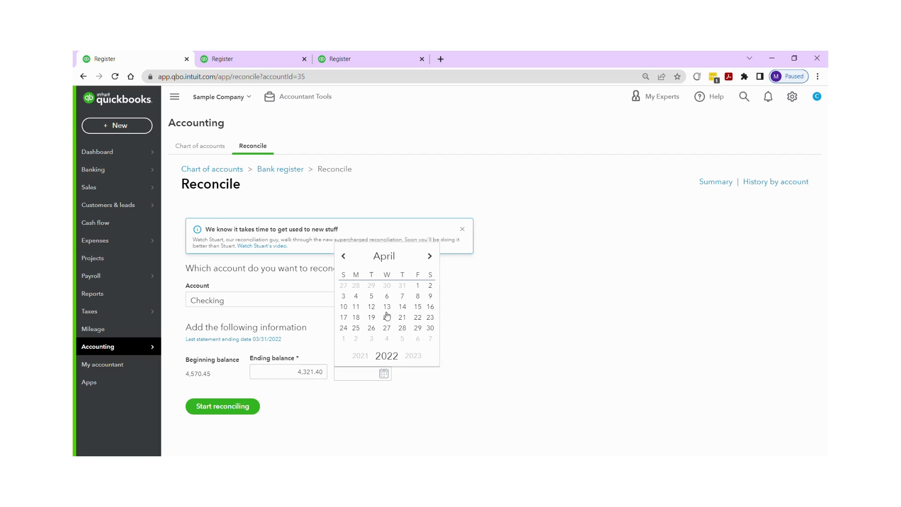
click(431, 329)
click(202, 412)
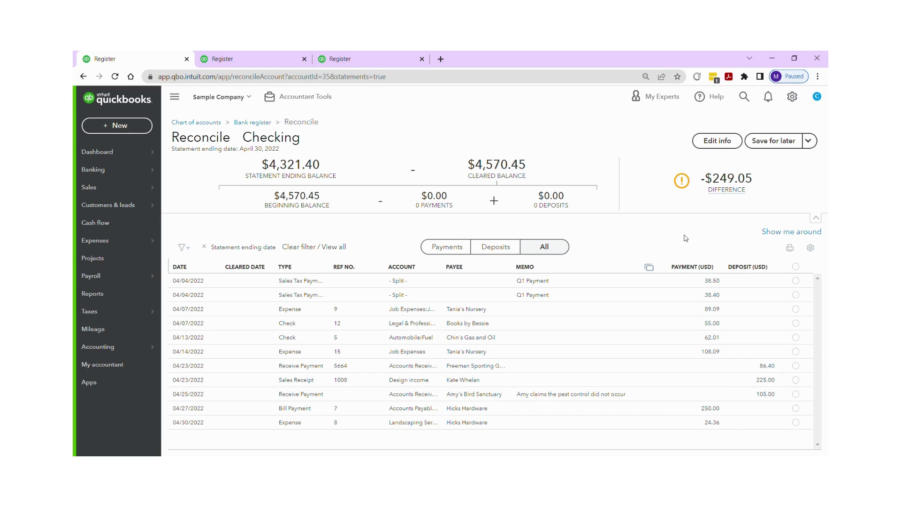
Step: Open the statement information editor, review the ending balance and ending date fields, and save
click(705, 142)
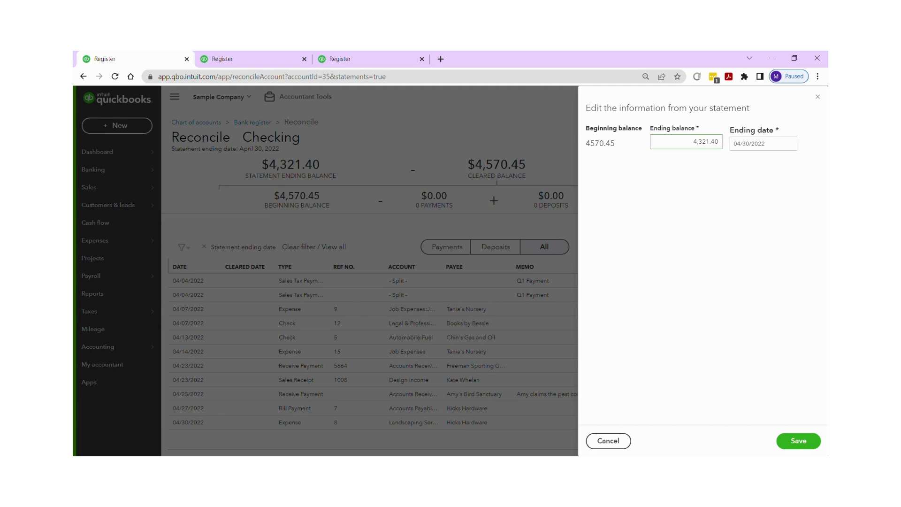
click(609, 440)
click(710, 146)
double_click(705, 141)
key(Tab)
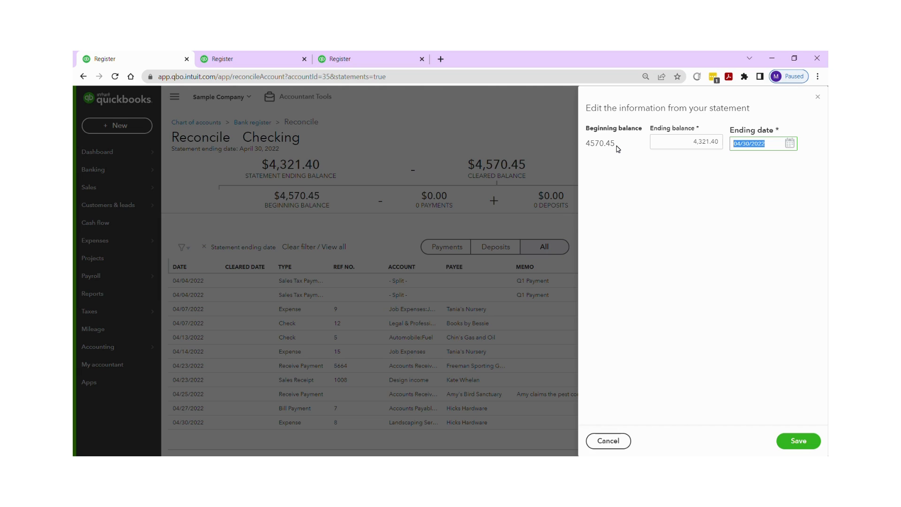
key(shift+Tab)
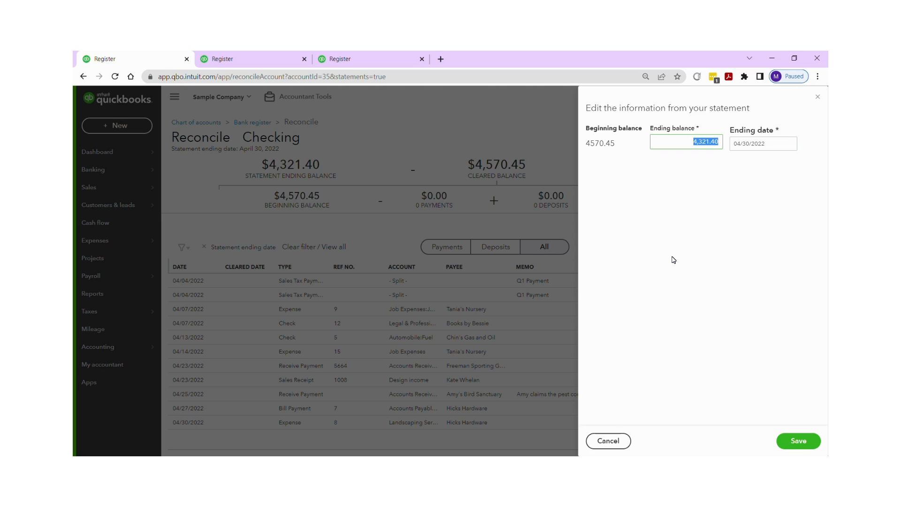
click(806, 444)
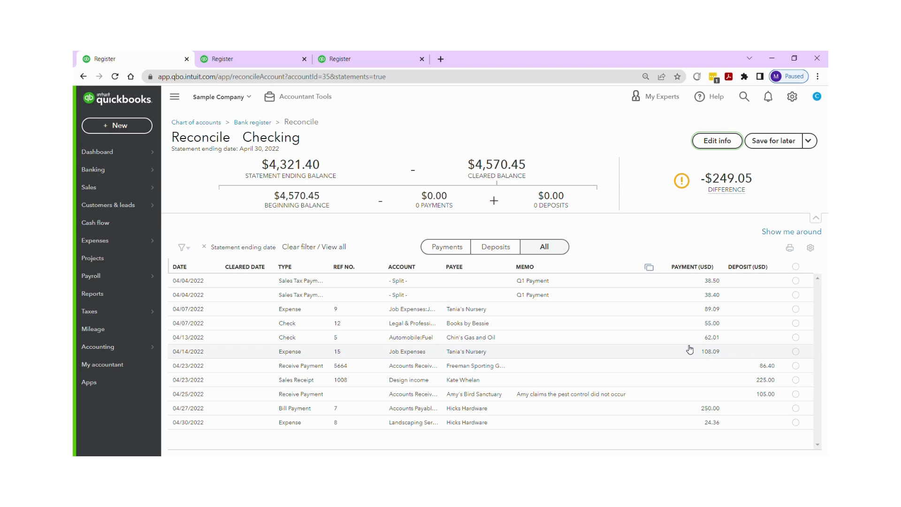
Step: Show only payments and select all eight payments as cleared, turning off the confirmation prompt
click(441, 253)
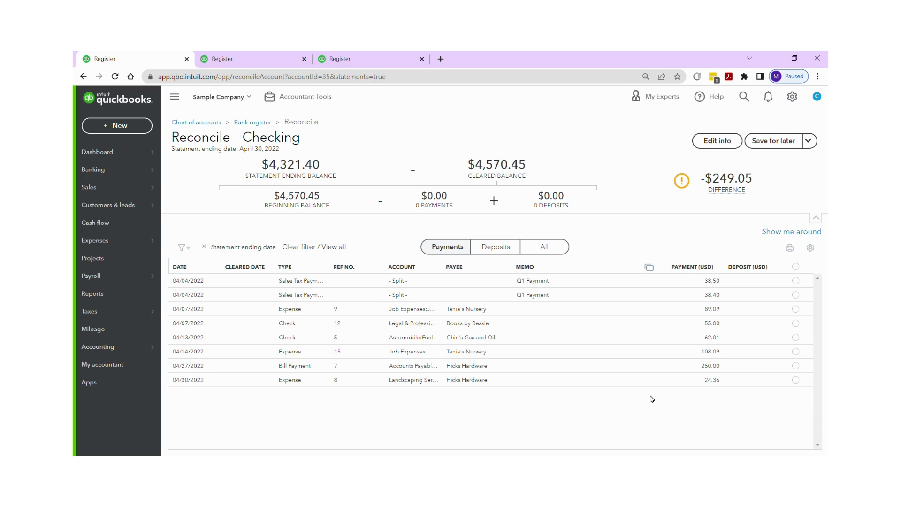
click(288, 325)
click(795, 267)
click(337, 338)
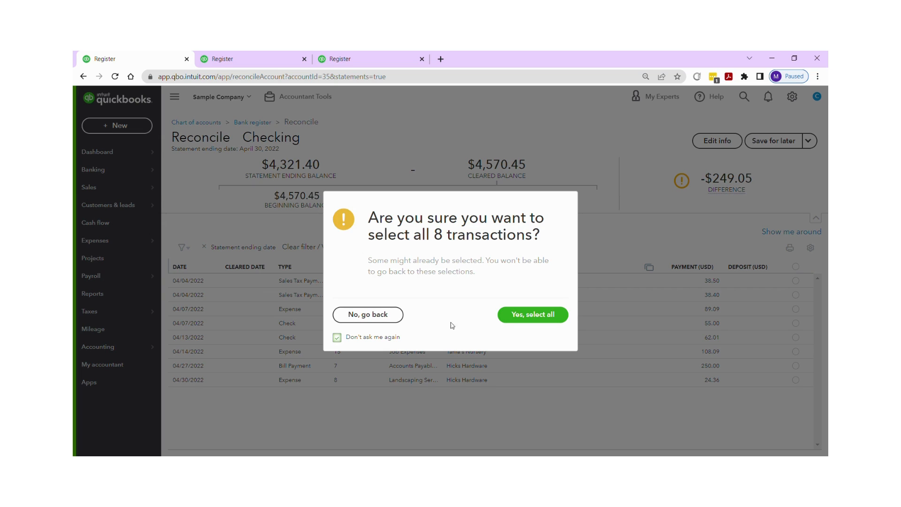
click(520, 314)
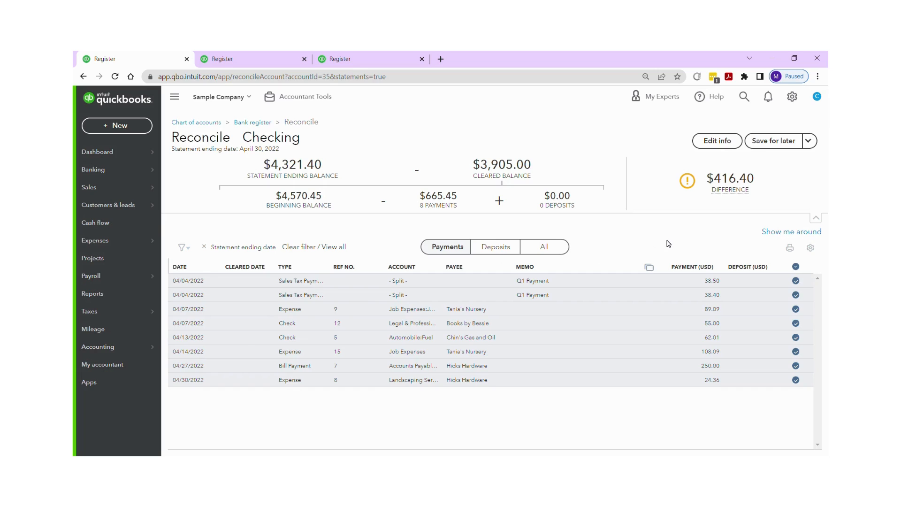
Step: Switch to deposits and mark all three April deposits as cleared
mouse_move(730, 189)
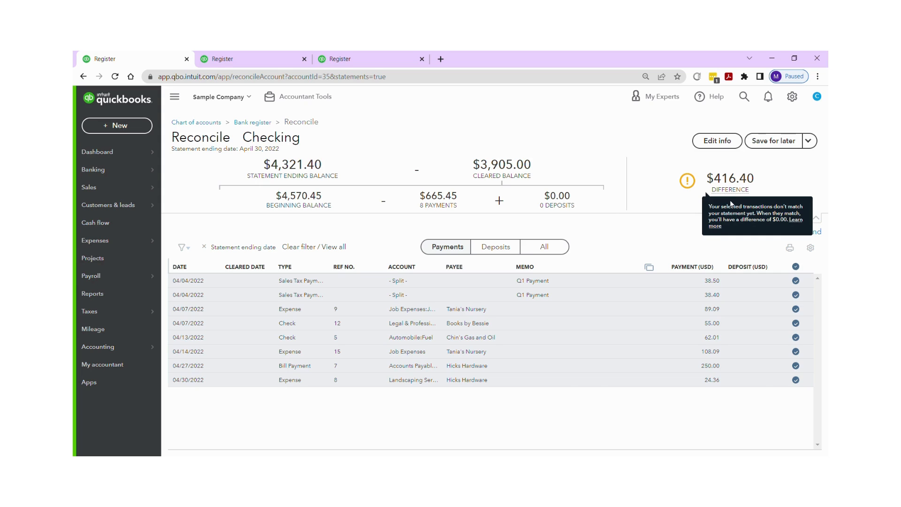
click(495, 246)
click(449, 247)
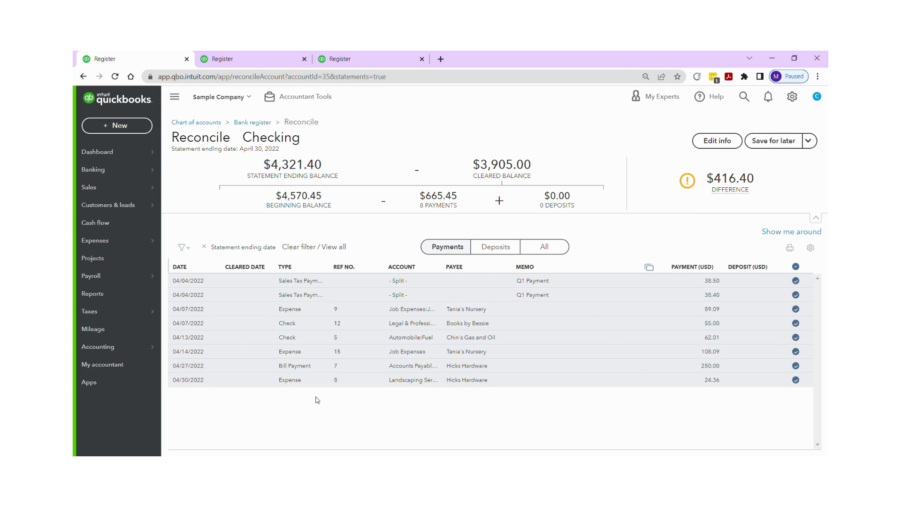
click(498, 249)
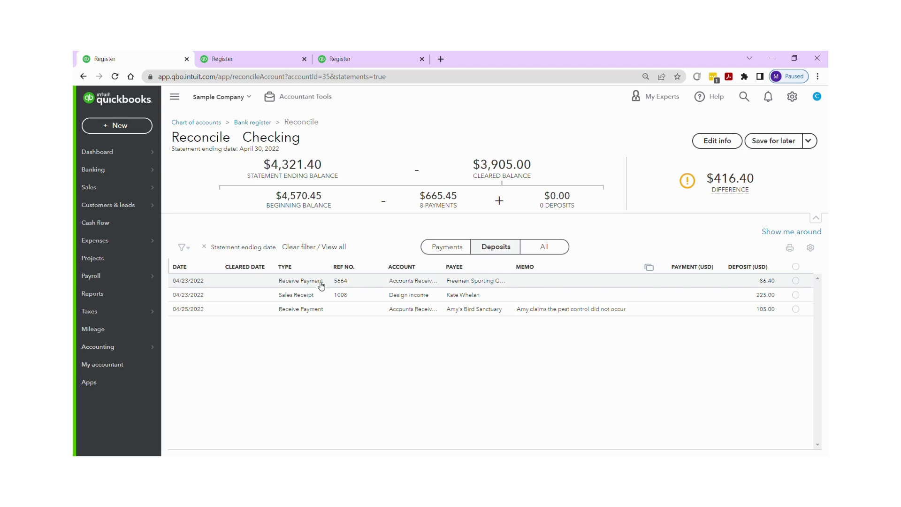
click(795, 281)
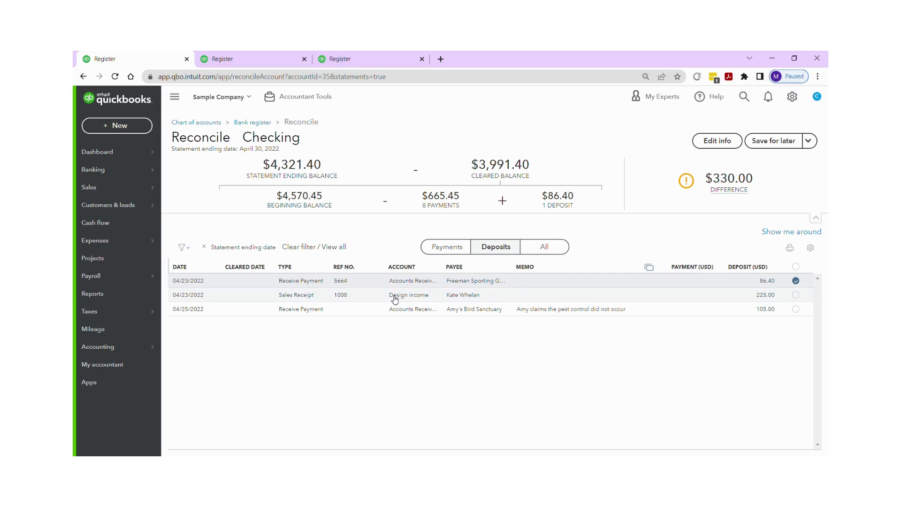
click(796, 295)
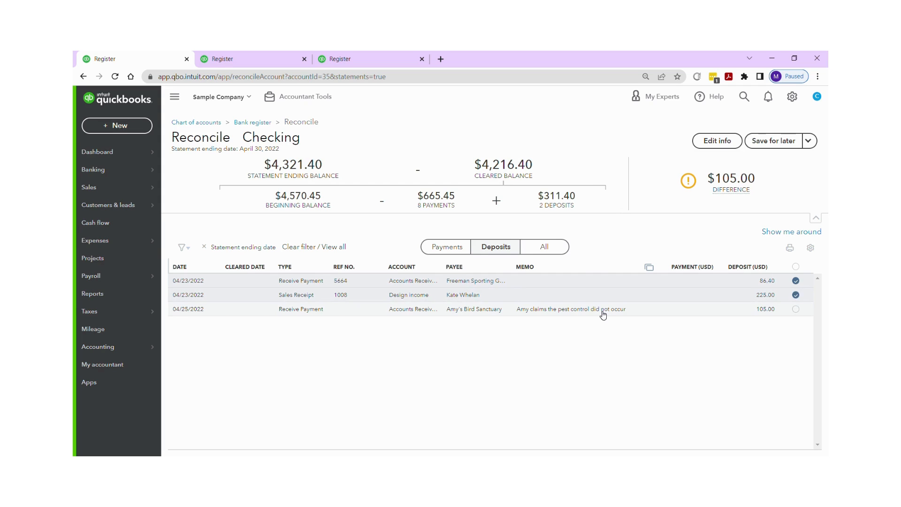
click(794, 310)
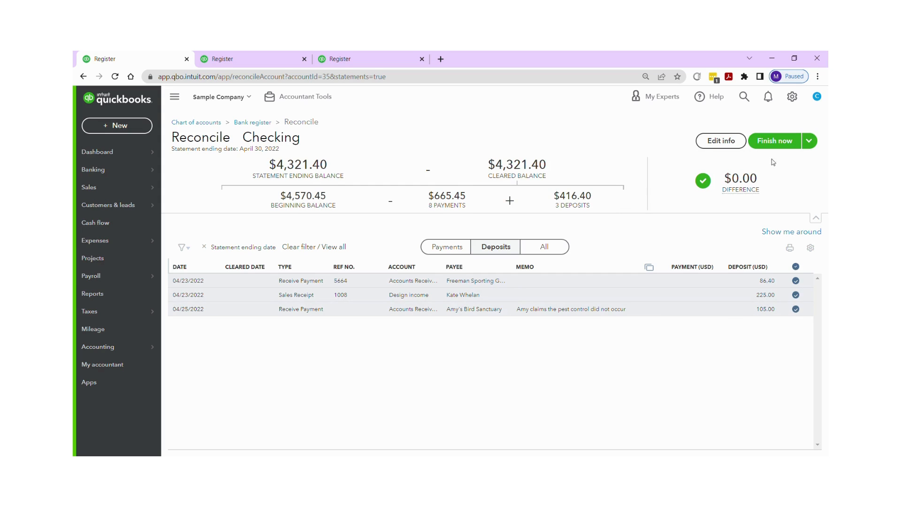
Step: Finish the April reconciliation and close the success confirmation
mouse_move(722, 193)
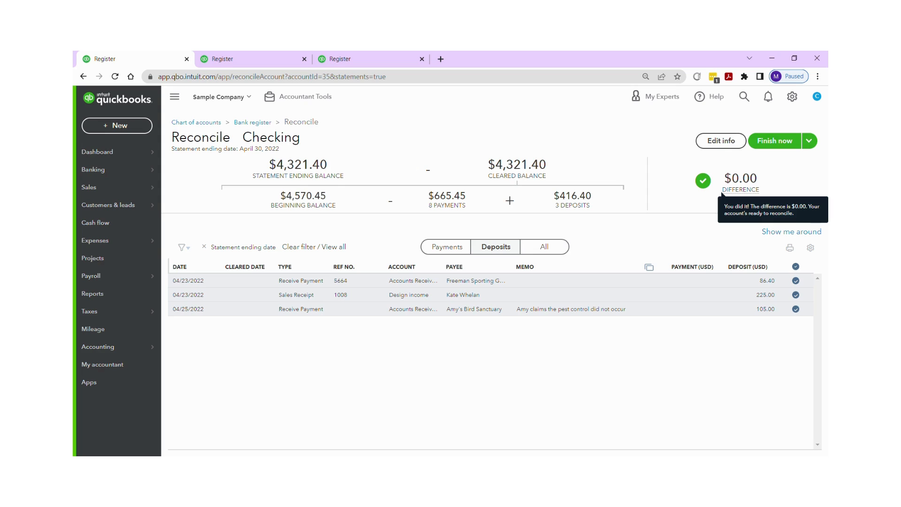
click(775, 141)
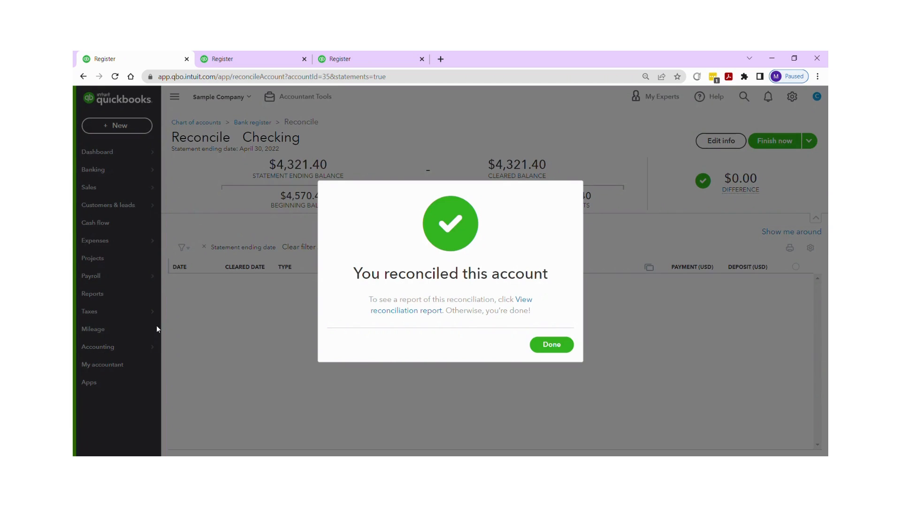
click(545, 349)
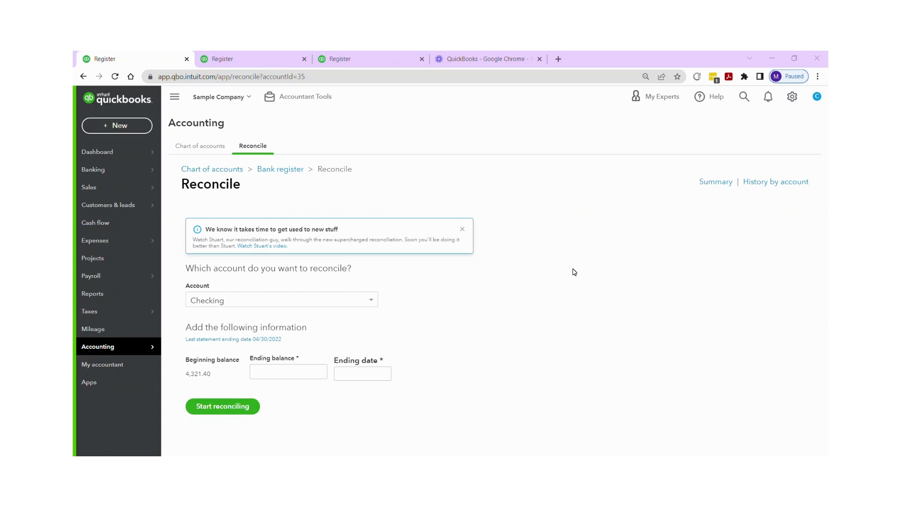
Step: Open the Checking bank register and start adding a new expense entry
click(298, 174)
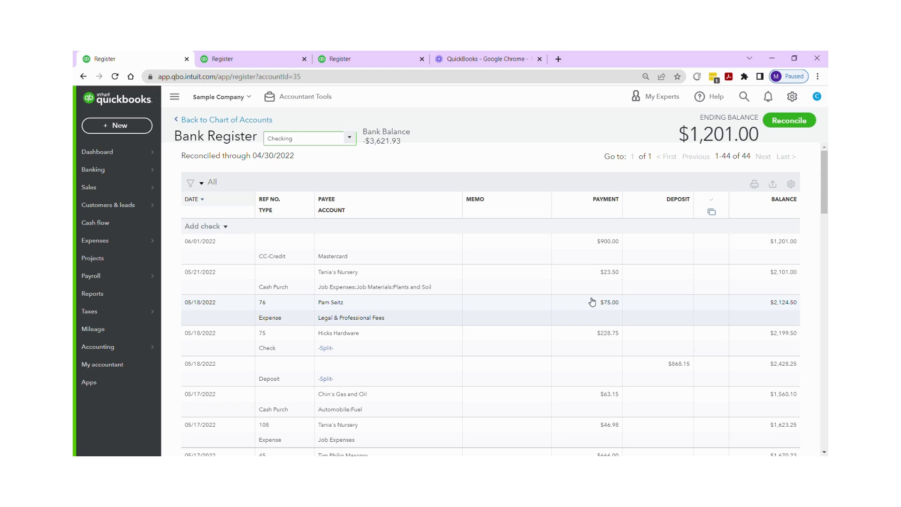
click(349, 139)
click(329, 158)
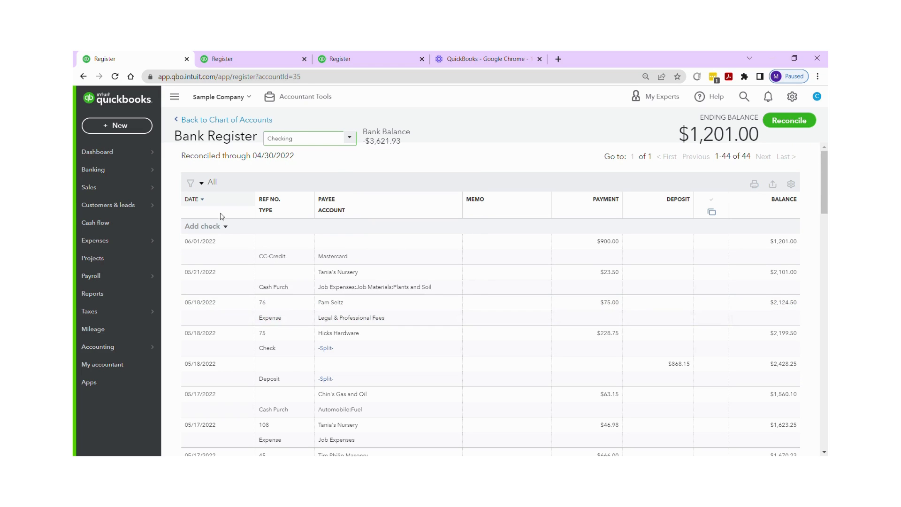
click(226, 227)
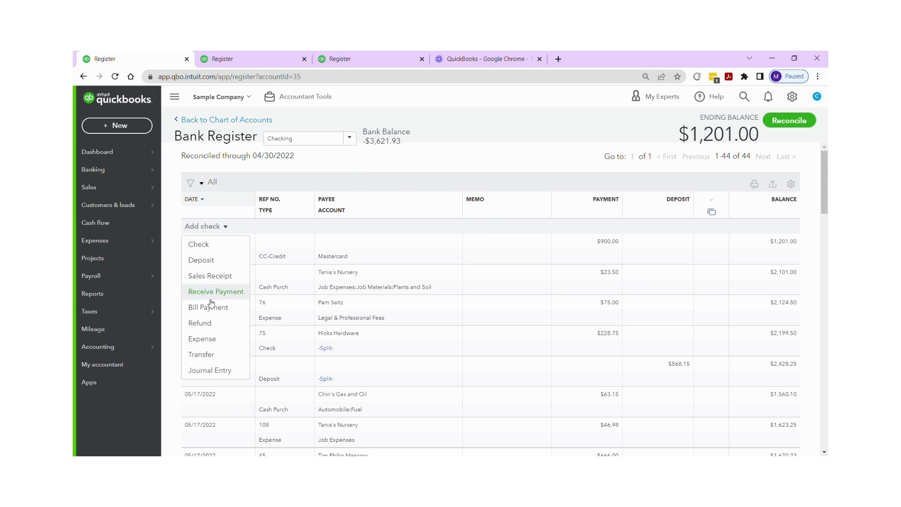
click(212, 342)
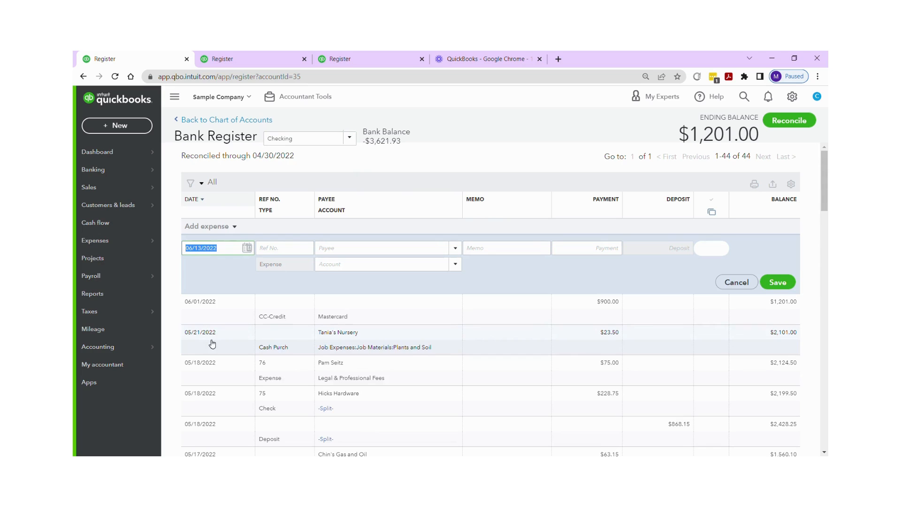
Step: Enter a 06/13/2022 expense paid to a customer payee for 10.00 and mark it cleared
click(242, 248)
key(Tab)
key(Tab)
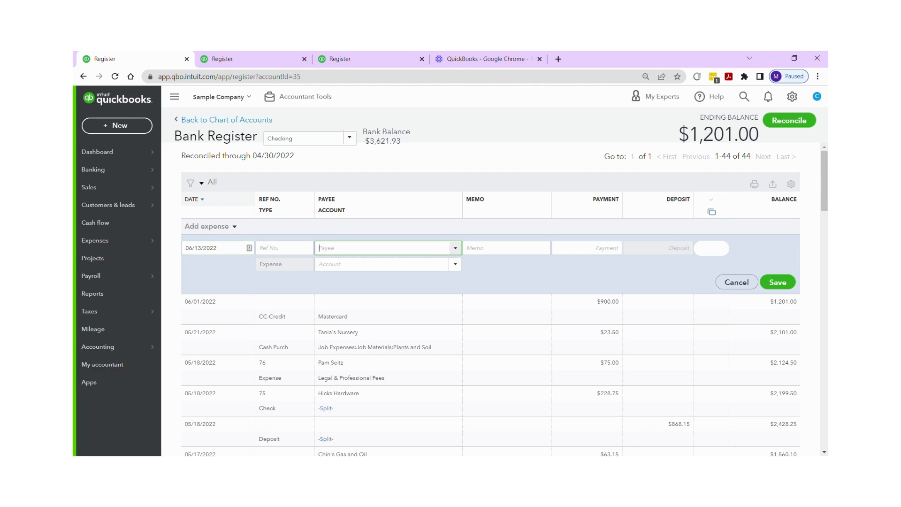
text(Diego's Road Warrior Bodyshop)
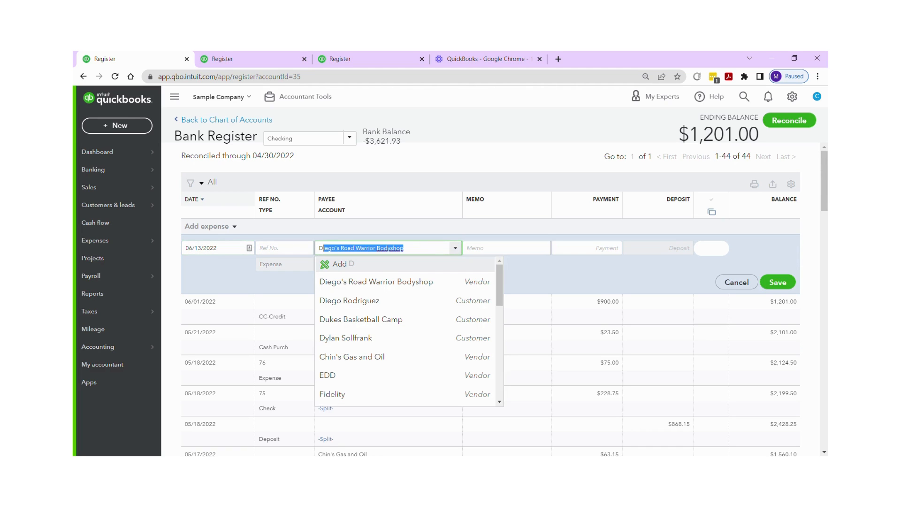
click(365, 301)
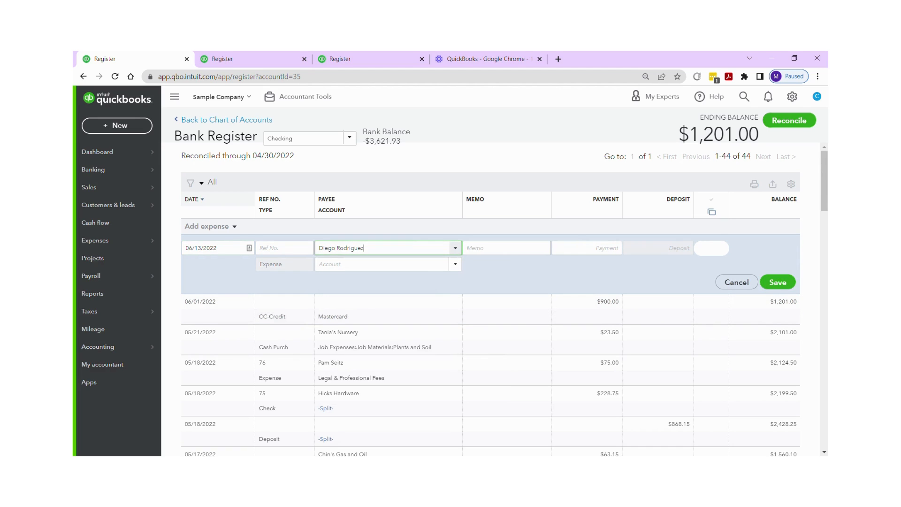
key(Tab)
key(Tab)
text(10.00)
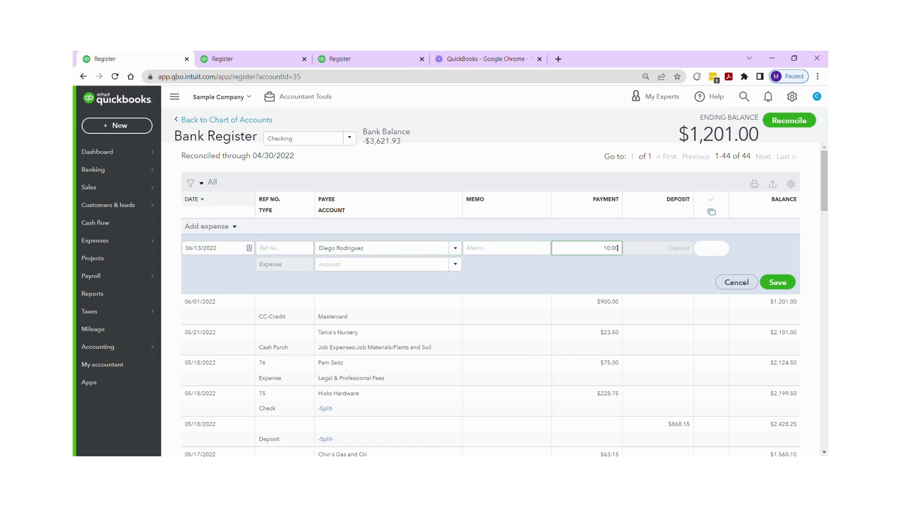
click(711, 251)
Step: Set the expense account to Insurance:Workers Compensation and save the expense
click(438, 264)
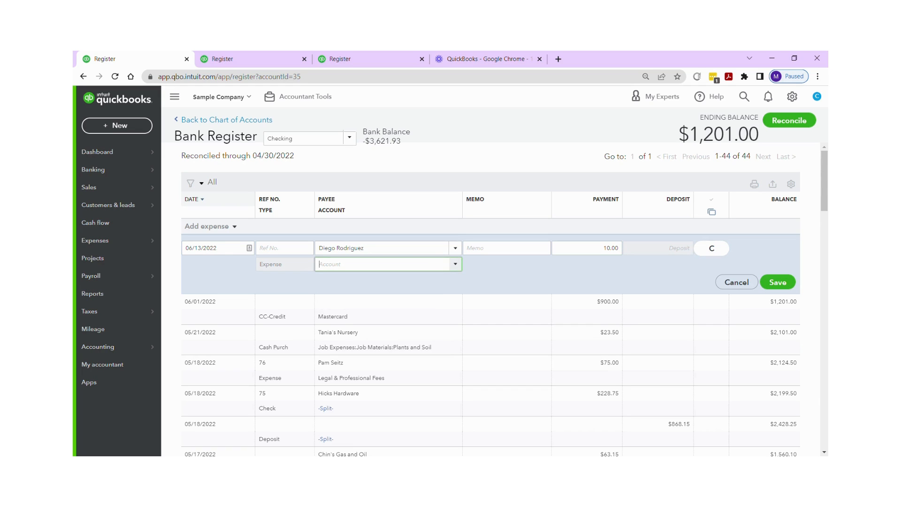
click(455, 265)
click(378, 354)
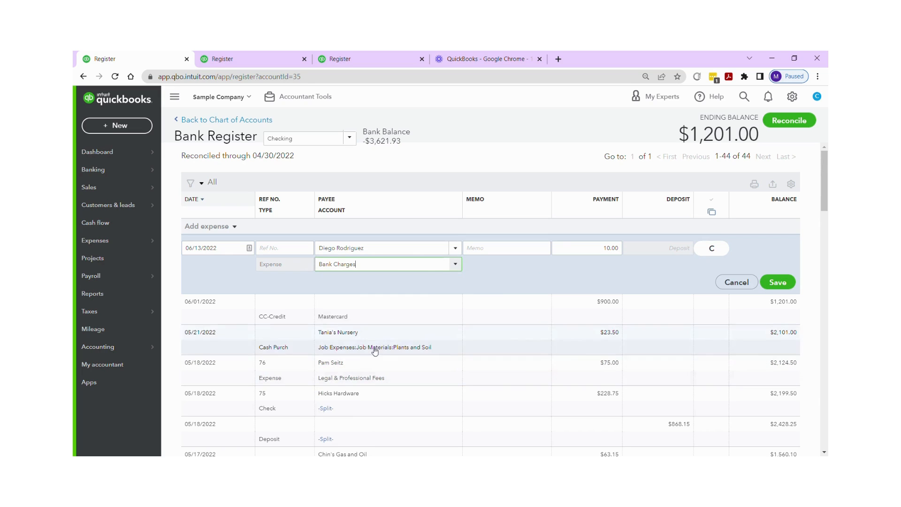
click(398, 266)
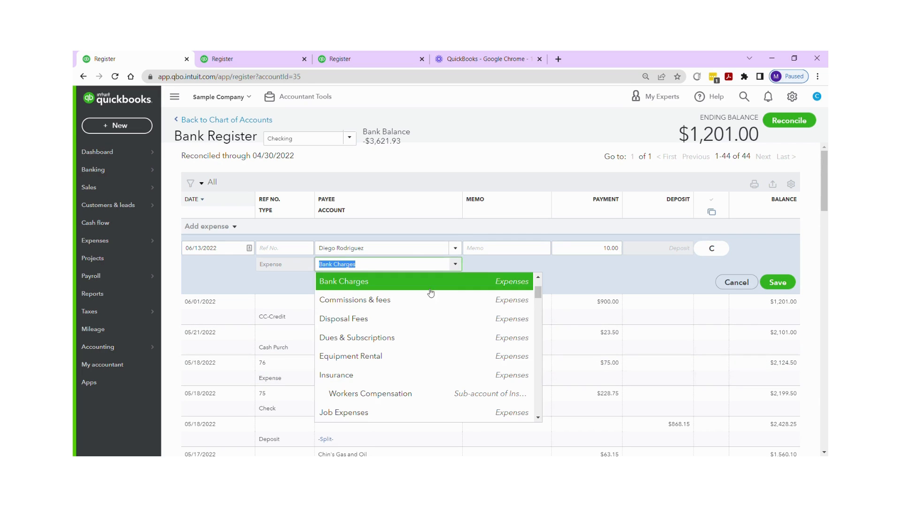
click(394, 393)
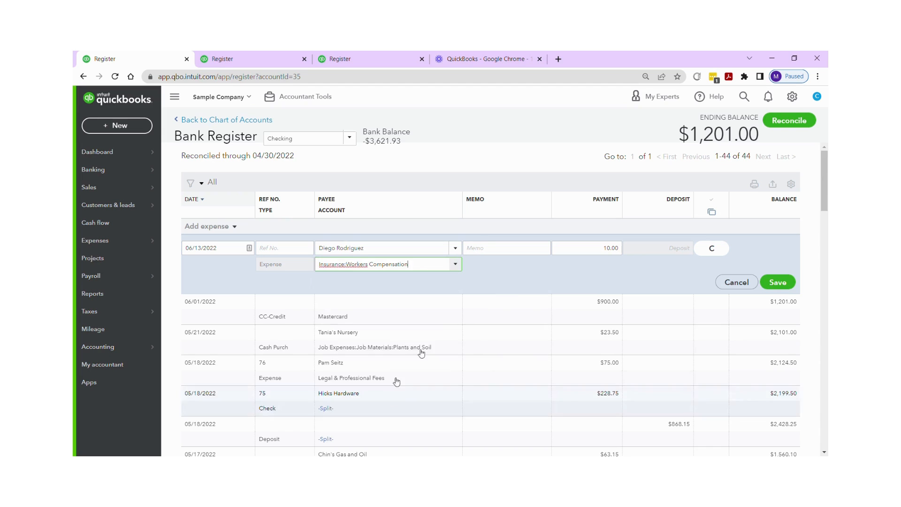
click(778, 283)
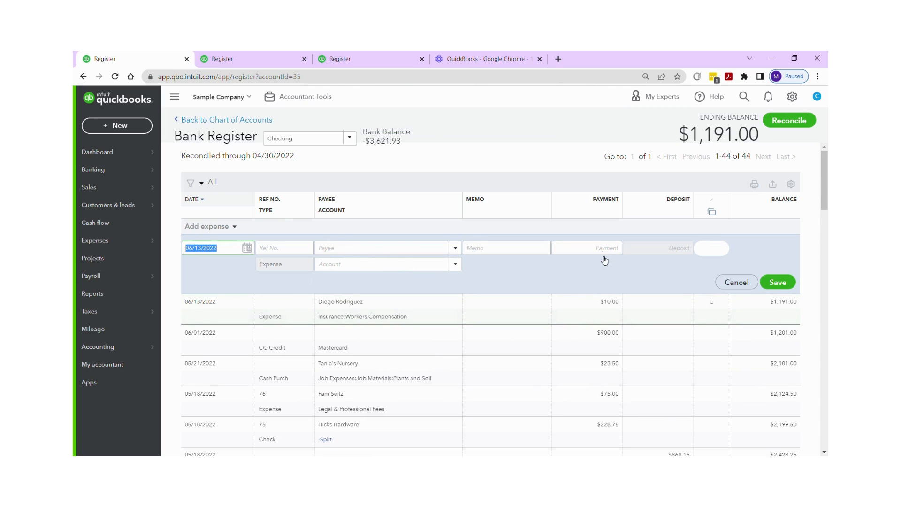
Step: Add a 06/13/2022 deposit from Amy's Bird Sanctuary for 100.00 and mark it cleared
click(233, 227)
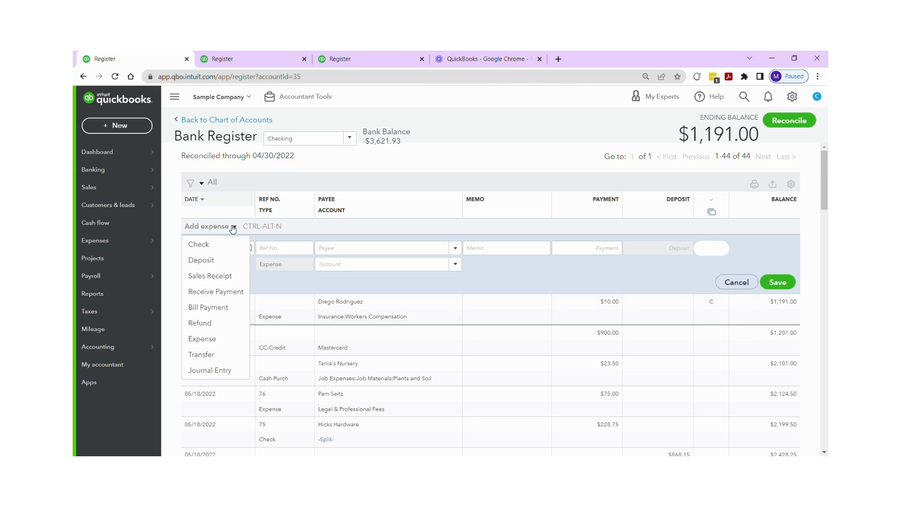
click(202, 260)
key(Tab)
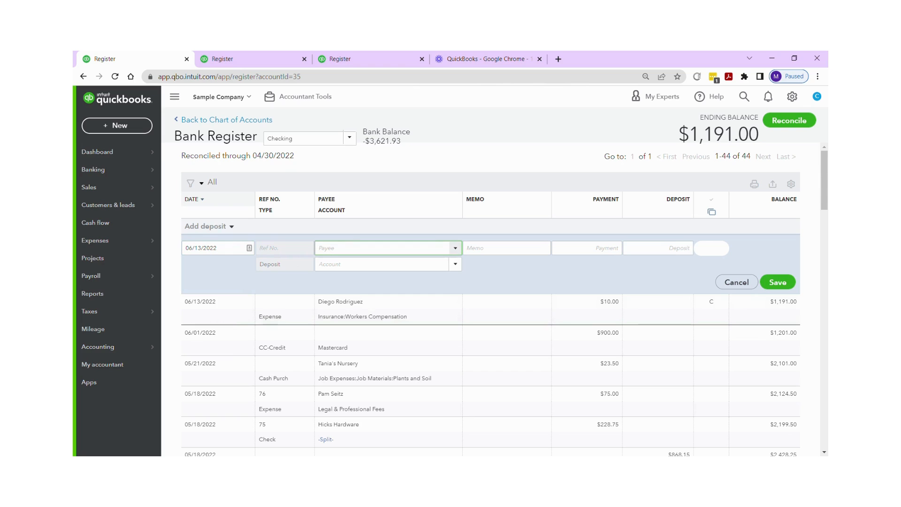
click(455, 248)
click(438, 283)
click(507, 248)
key(Tab)
key(Tab)
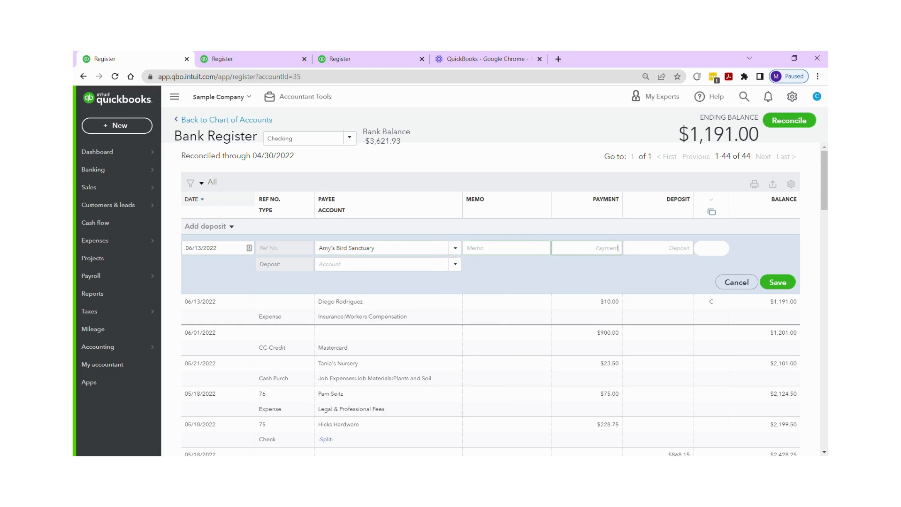
text(100.00)
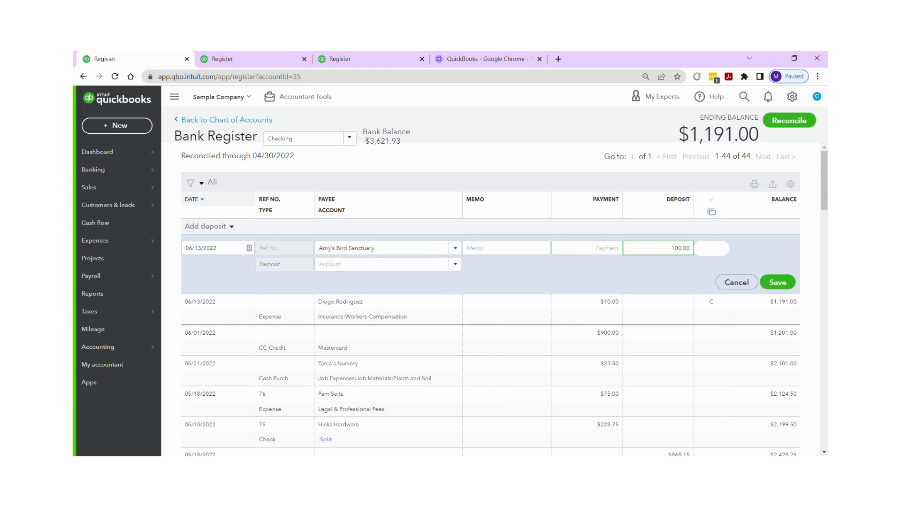
click(720, 252)
Step: Set the deposit account to Design income and save the deposit
click(399, 264)
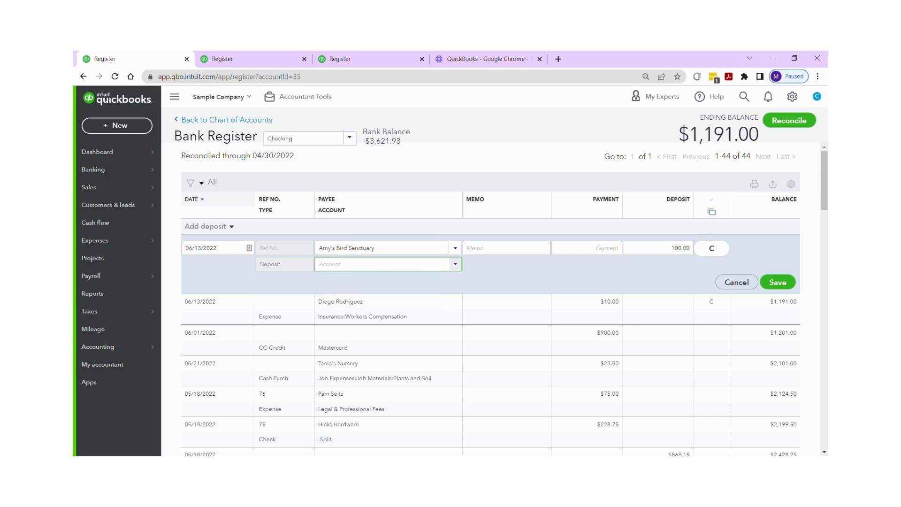
click(455, 264)
text(Insurance)
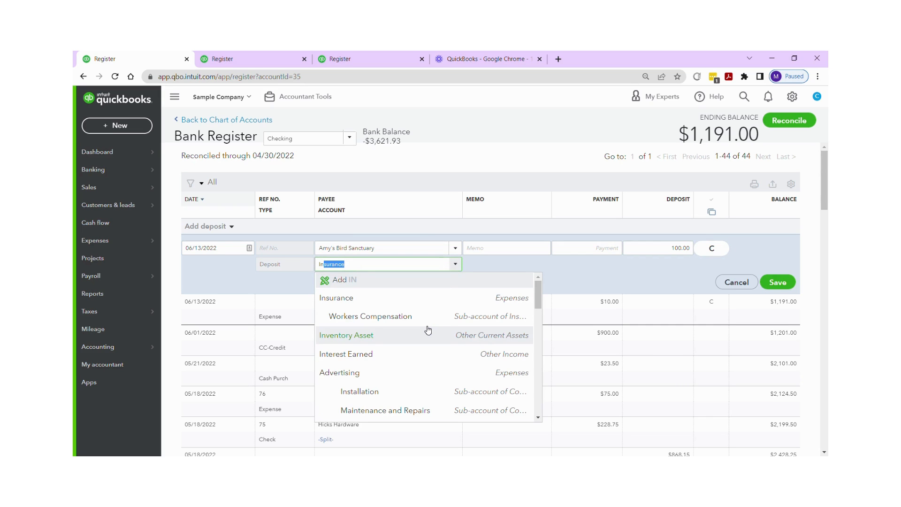
scroll(428, 331, down, 5)
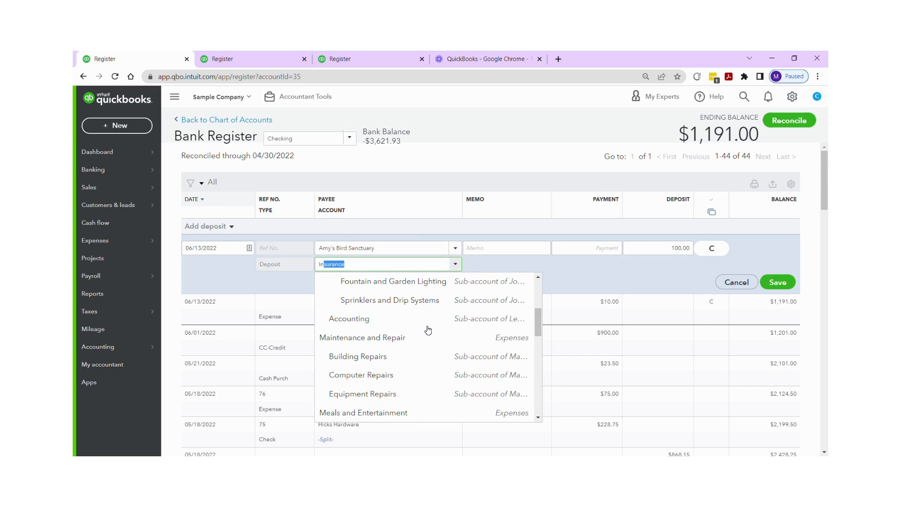
scroll(428, 330, down, 4)
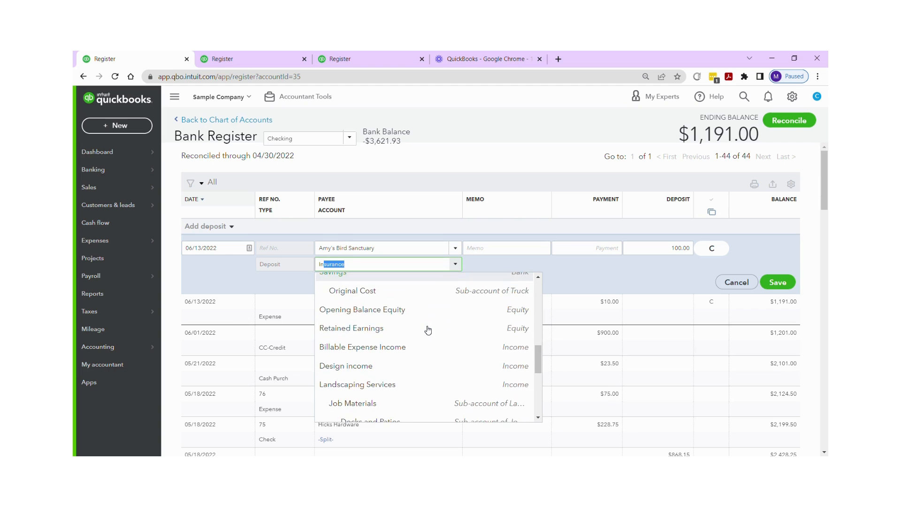
scroll(427, 328, down, 1)
scroll(427, 327, up, 1)
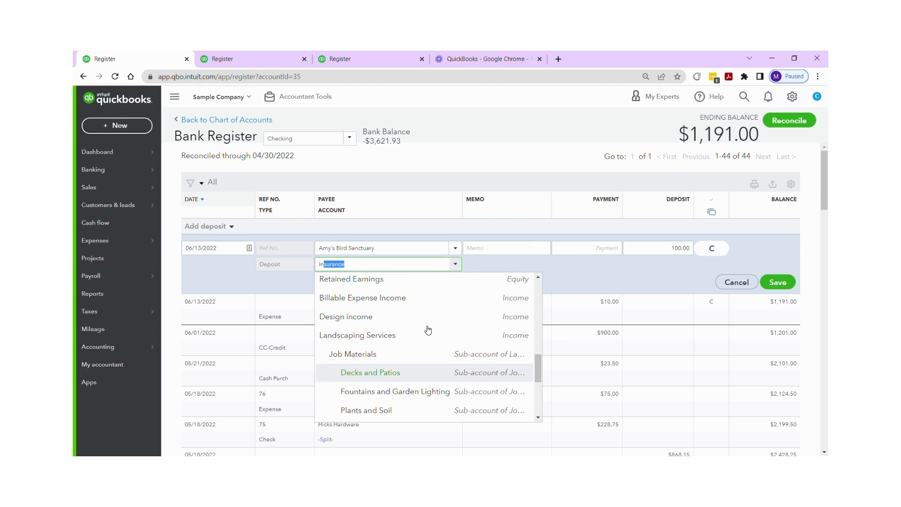
click(426, 321)
click(777, 283)
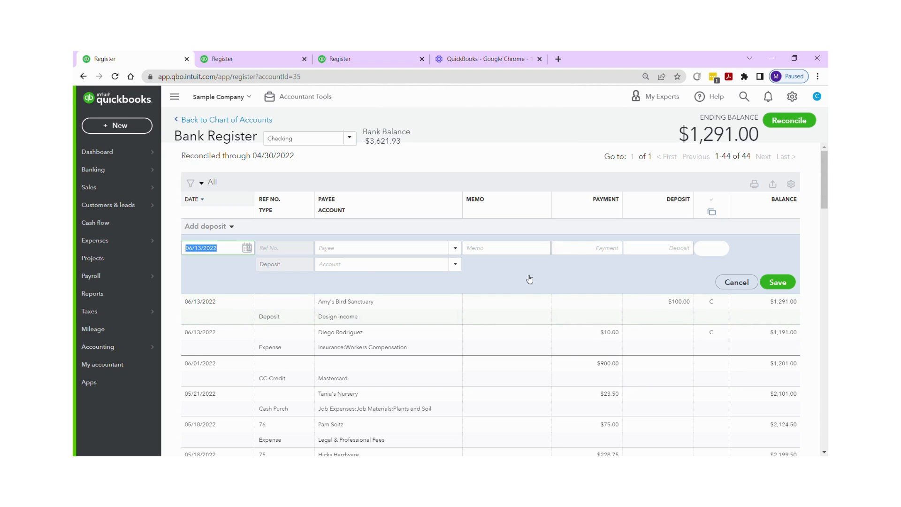
scroll(529, 279, down, 2)
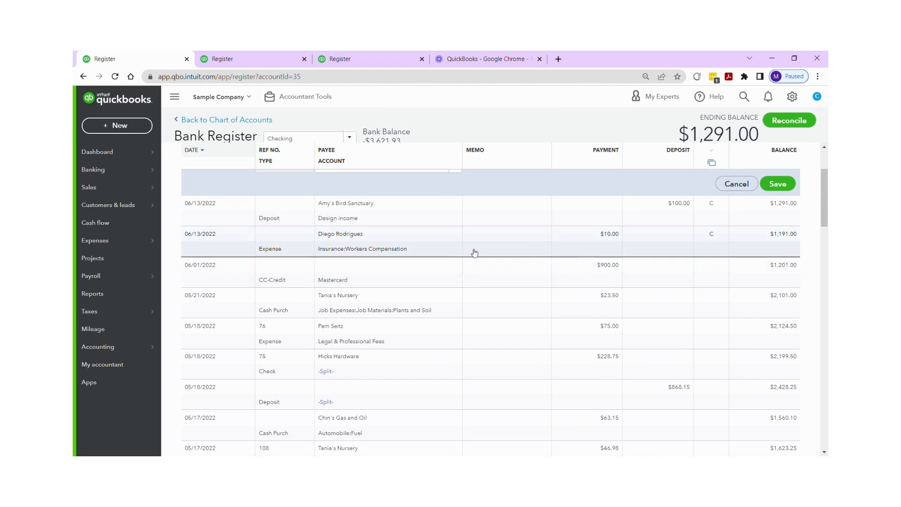
Step: Change the 06/13/2022 Workers Compensation expense's payment amount to 10.01 and save it
click(421, 248)
scroll(421, 248, up, 2)
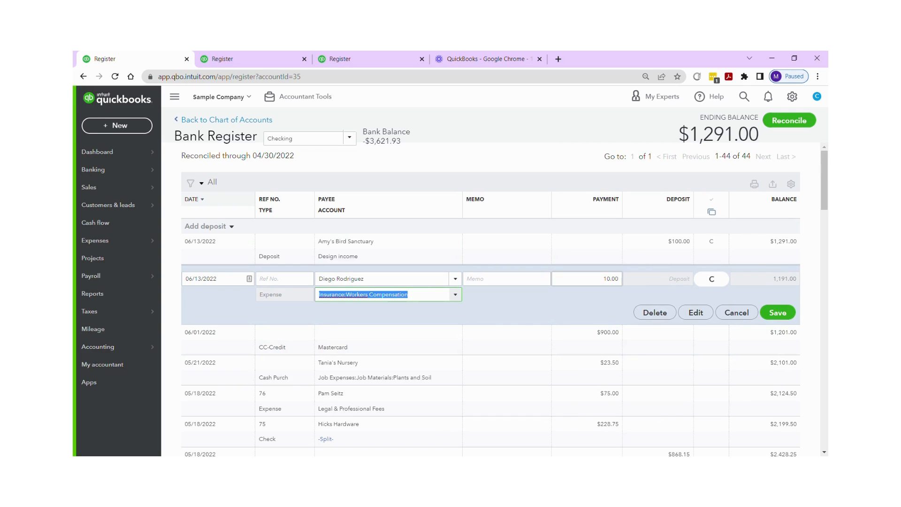
click(603, 278)
scroll(579, 279, down, 2)
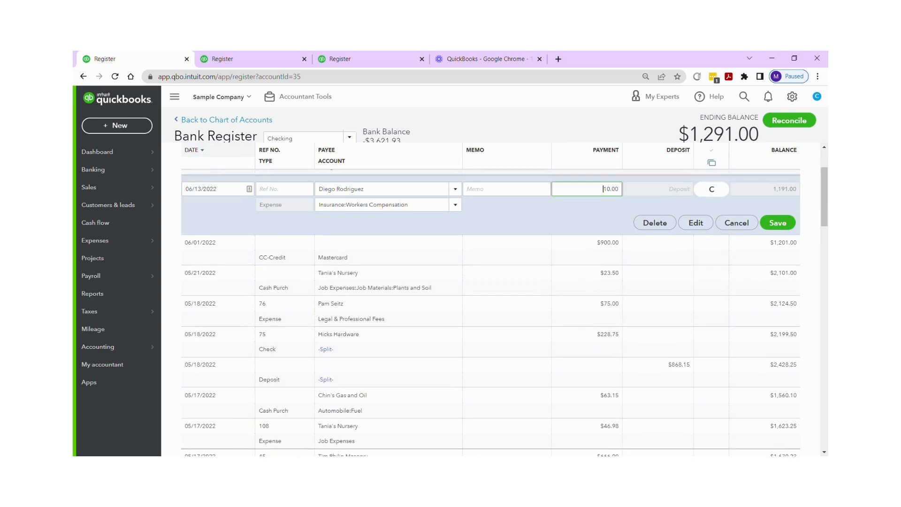
scroll(578, 280, up, 1)
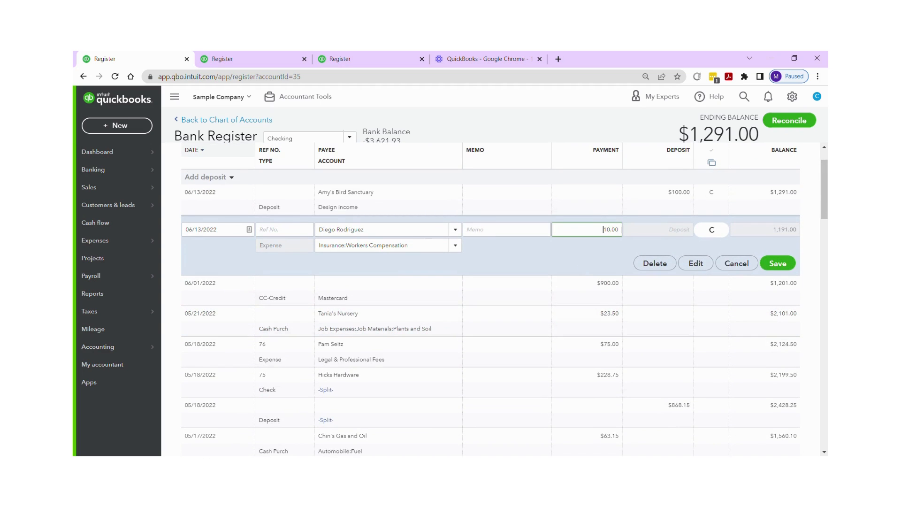
drag(614, 229, 619, 229)
text(1)
click(776, 264)
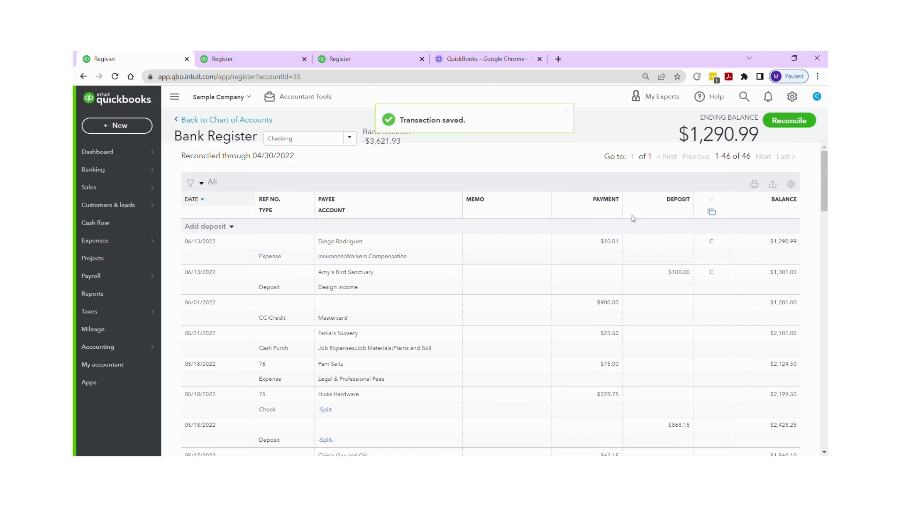
Step: Open the 06/13/2022 Amy's Bird Sanctuary deposit and select its deposit amount for editing
click(647, 241)
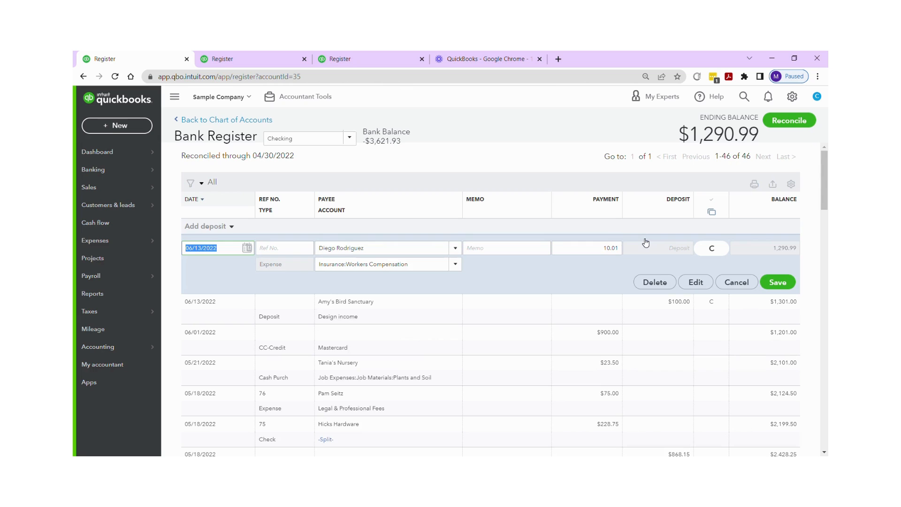
scroll(646, 242, down, 1)
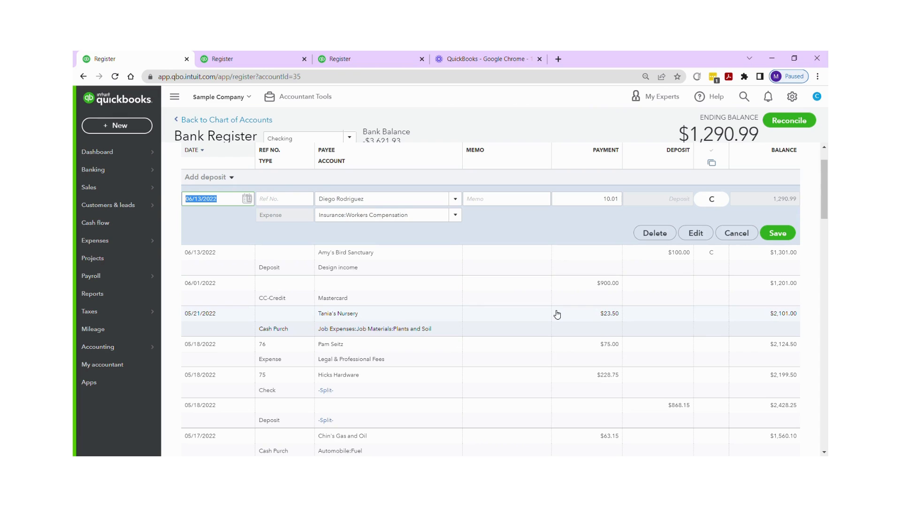
click(573, 261)
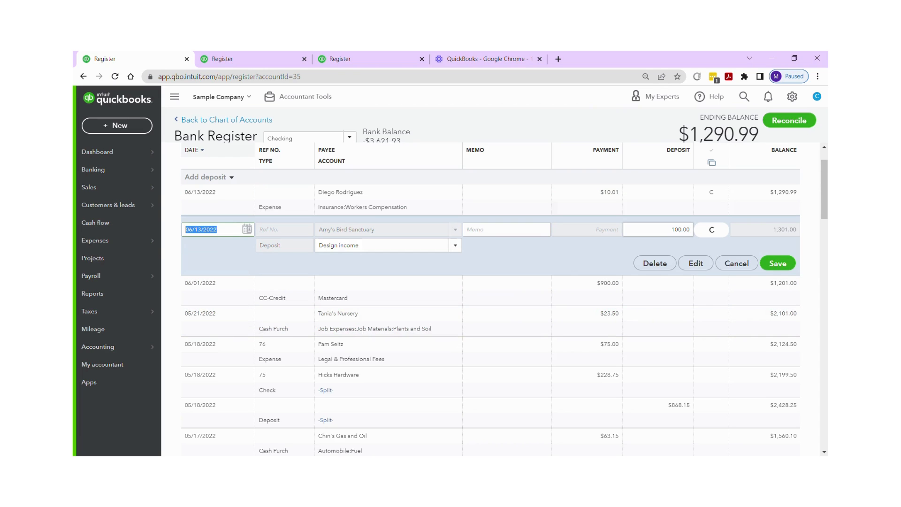
click(689, 230)
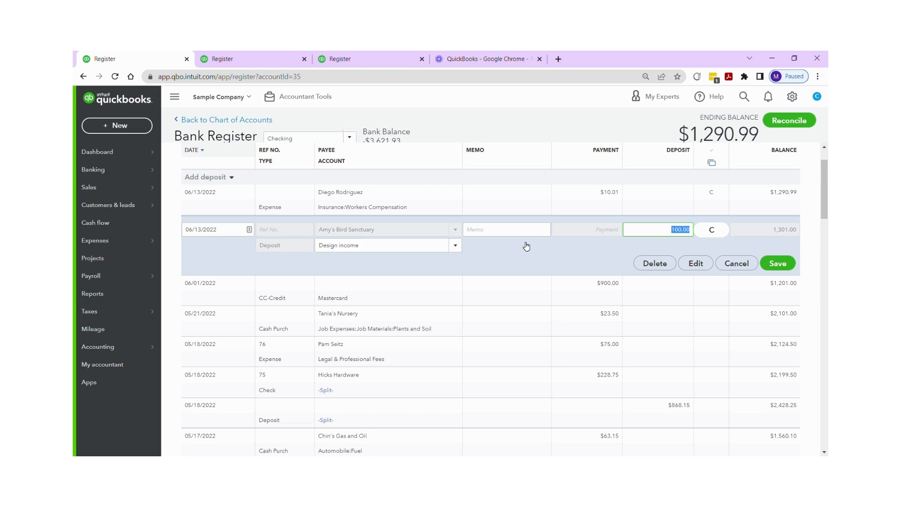
click(537, 125)
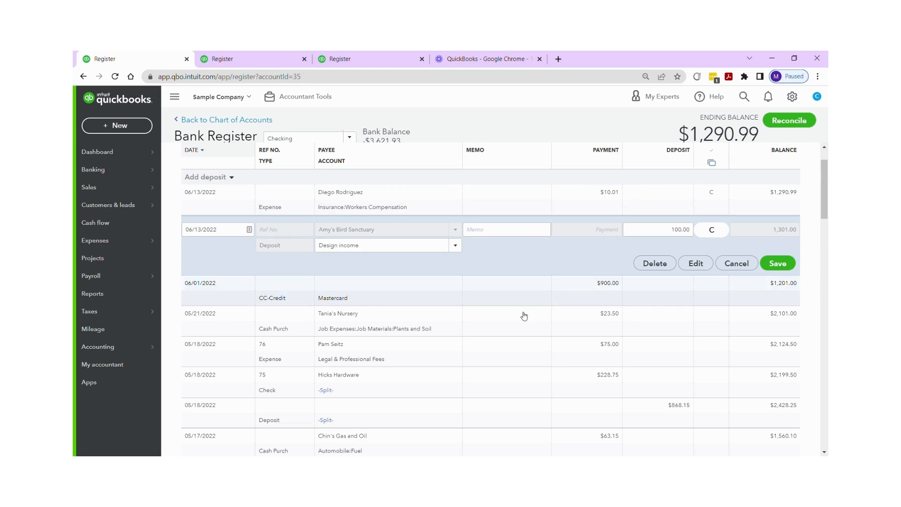